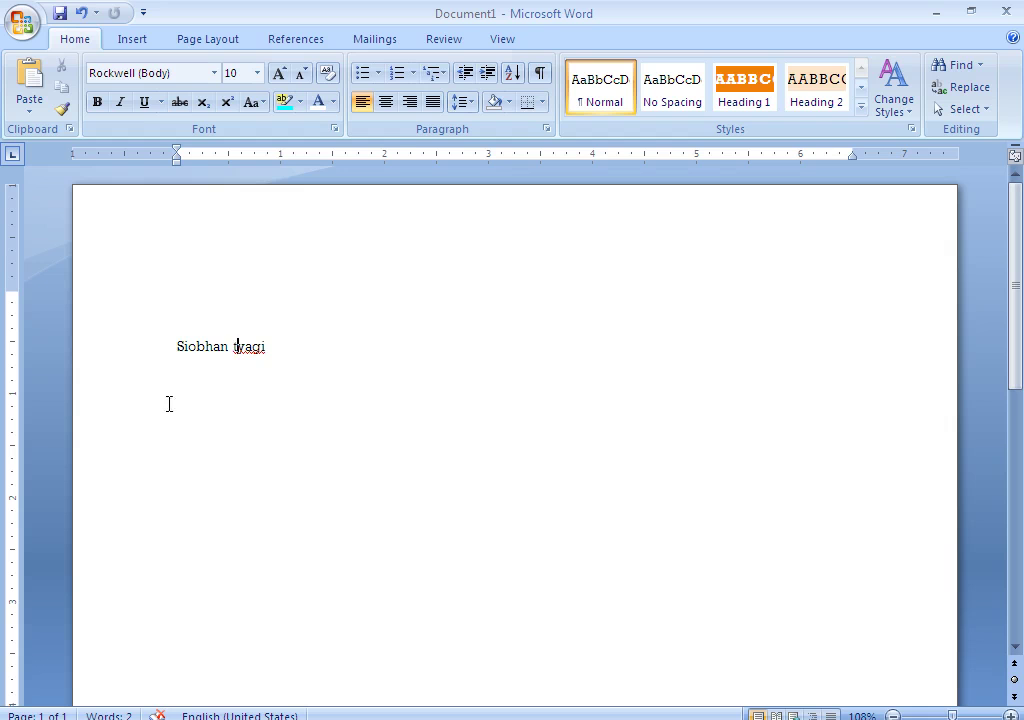
- Delete the existing name text and type 'Ctrl+A' on the now-empty page
left_click(197, 350)
key("ctrl+a")
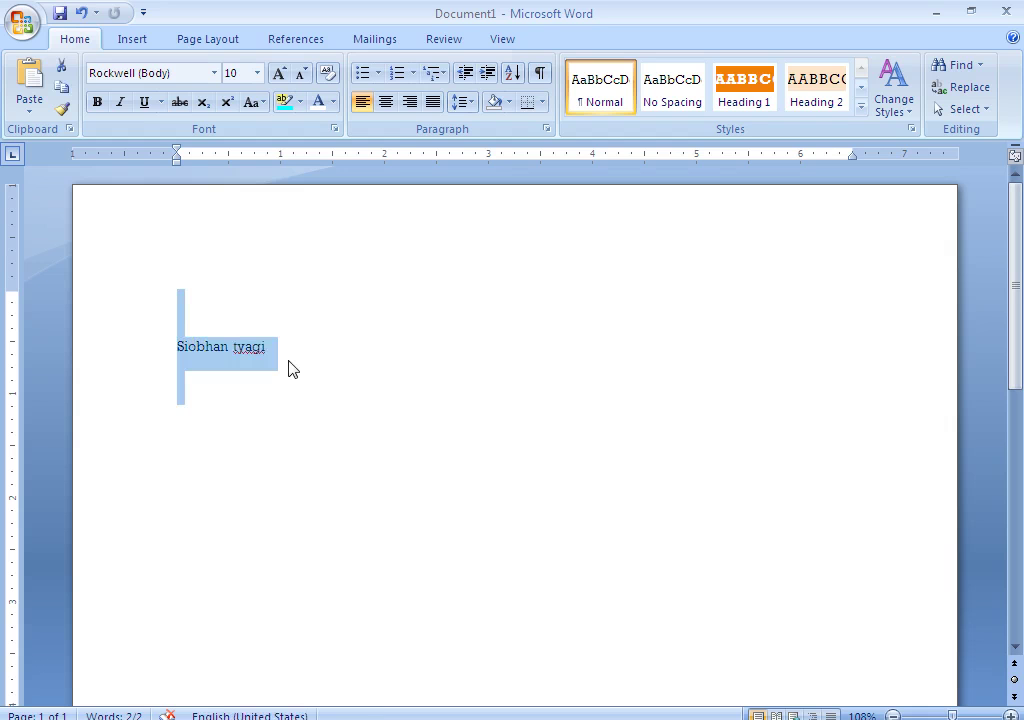
key("Delete")
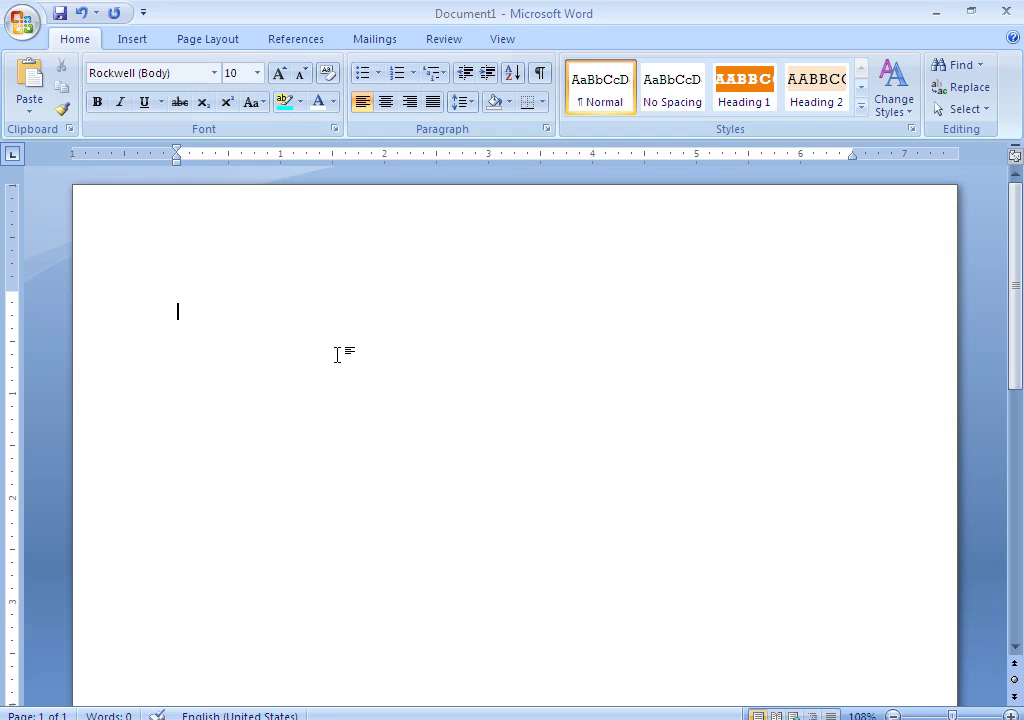
type("C")
type("trl+A")
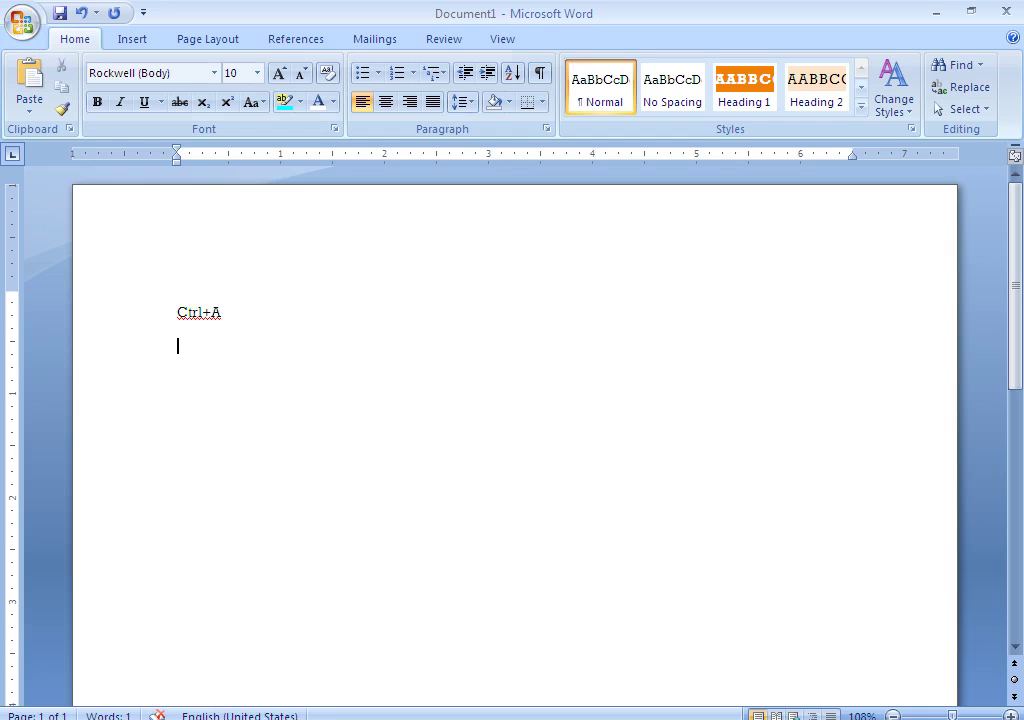
- Add a 'Selection' line under Ctrl+A and enlarge both lines to 72-point text
key("Return")
type("Selection")
key("ctrl+a")
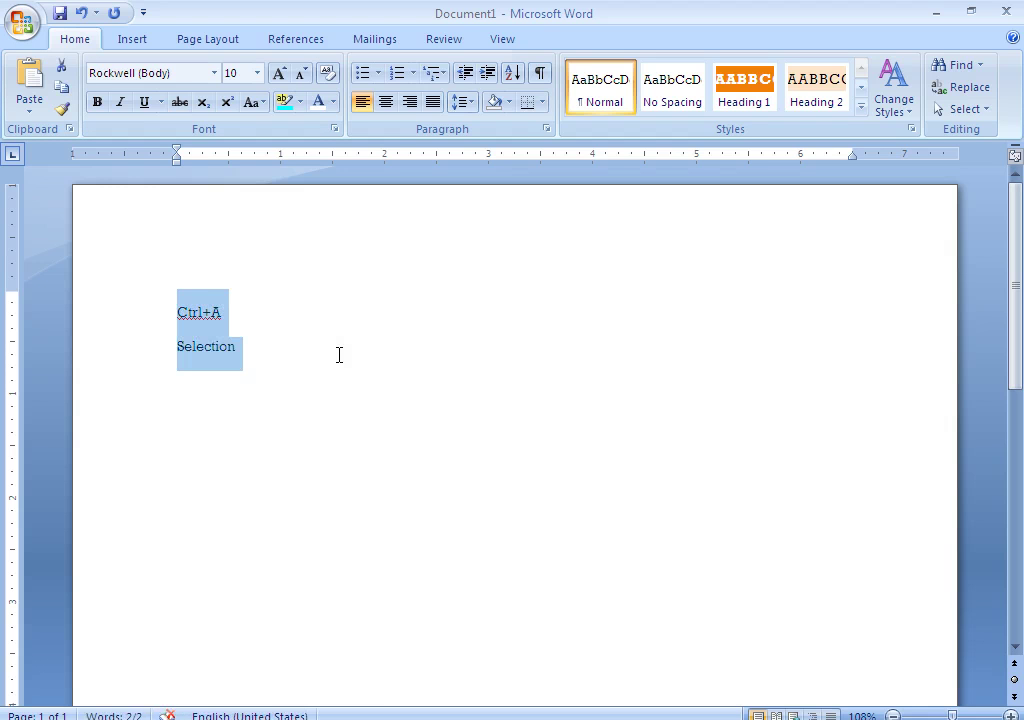
key("ctrl+shift+period")
key("ctrl+shift+period")
key("ctrl+shift+period")
key("ctrl+shift+period")
key("ctrl+shift+period")
key("ctrl+shift+period")
key("ctrl+shift+period")
key("ctrl+shift+period")
key("ctrl+shift+period")
key("ctrl+shift+period")
left_click(530, 360)
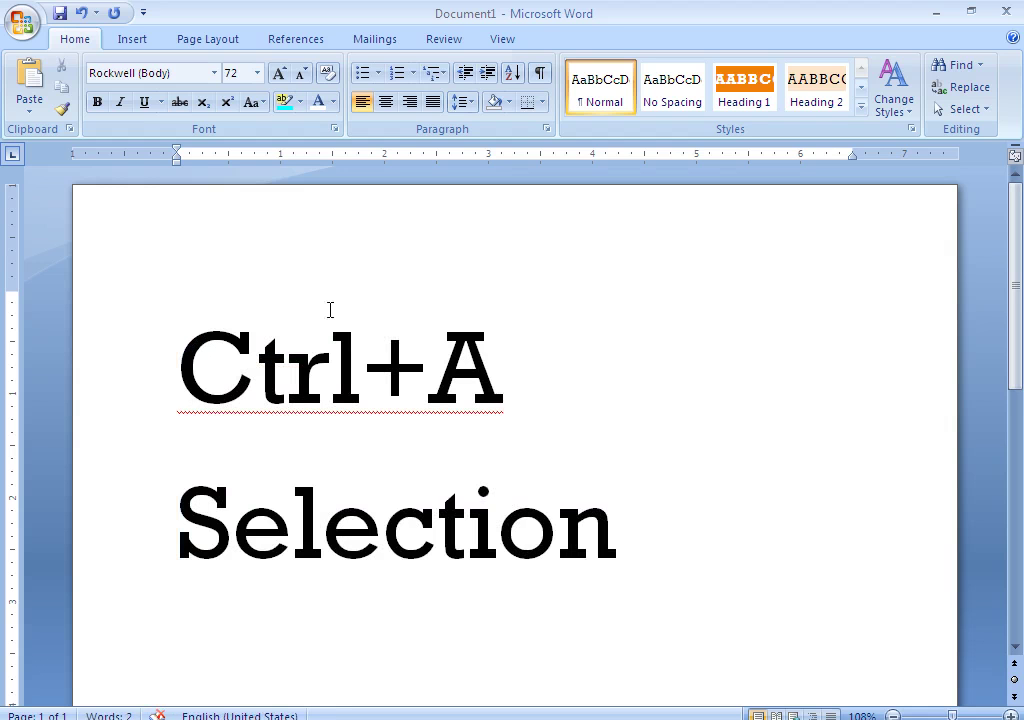
left_click_drag(178, 520, 632, 519)
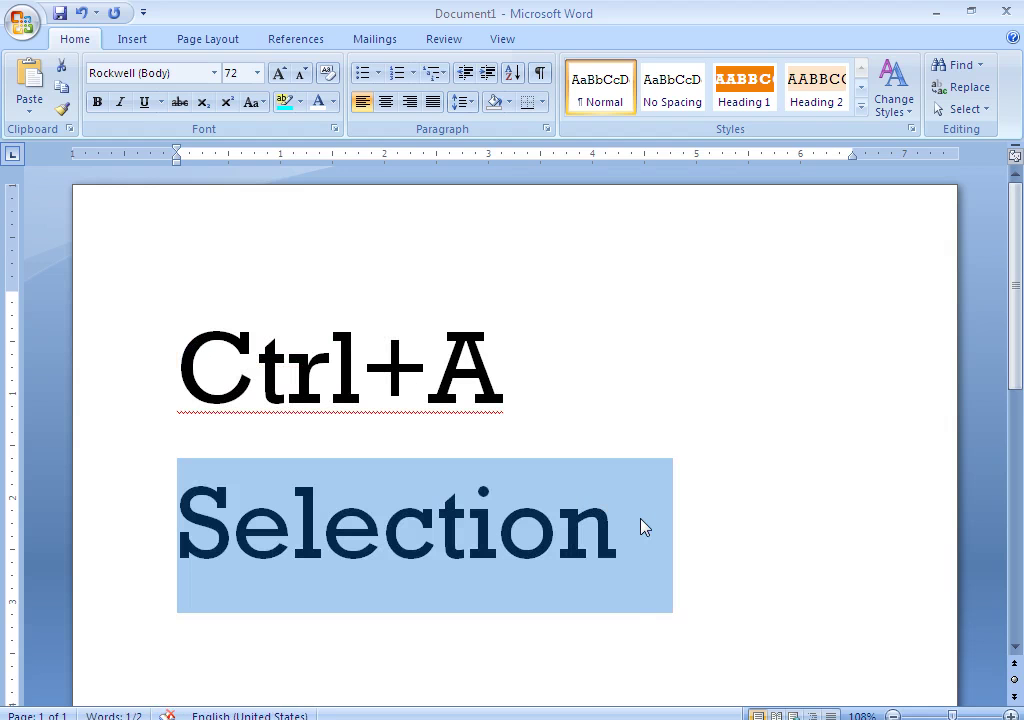
- Delete the Selection line and change the first line to 'Ctrl+C=Copy'
key("BackSpace")
key("BackSpace")
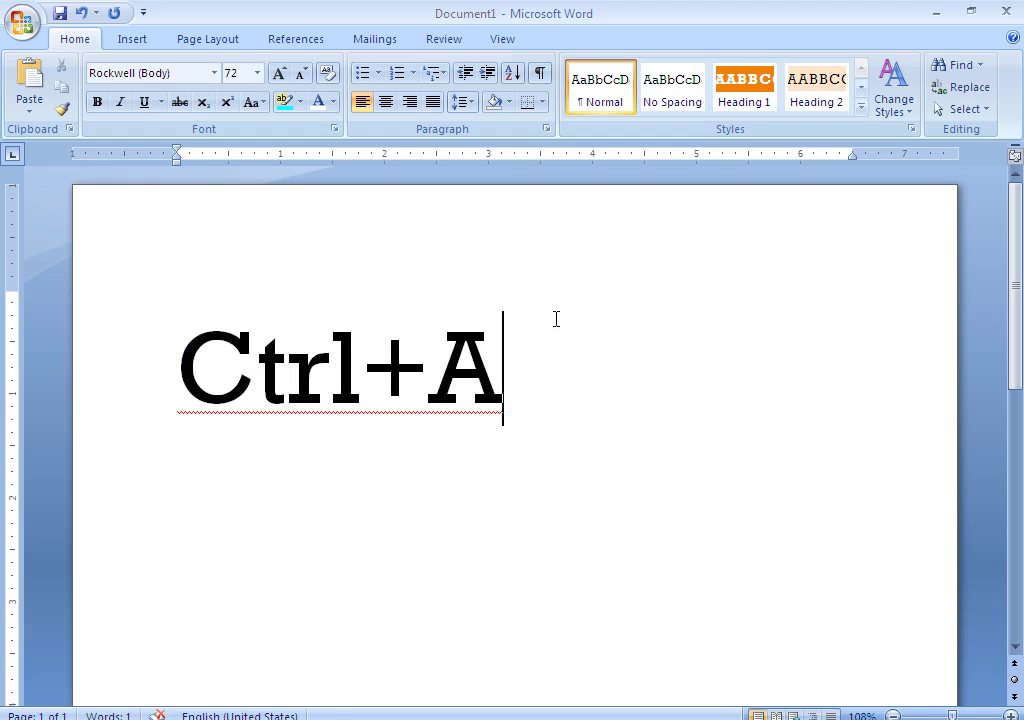
left_click_drag(430, 366, 486, 362)
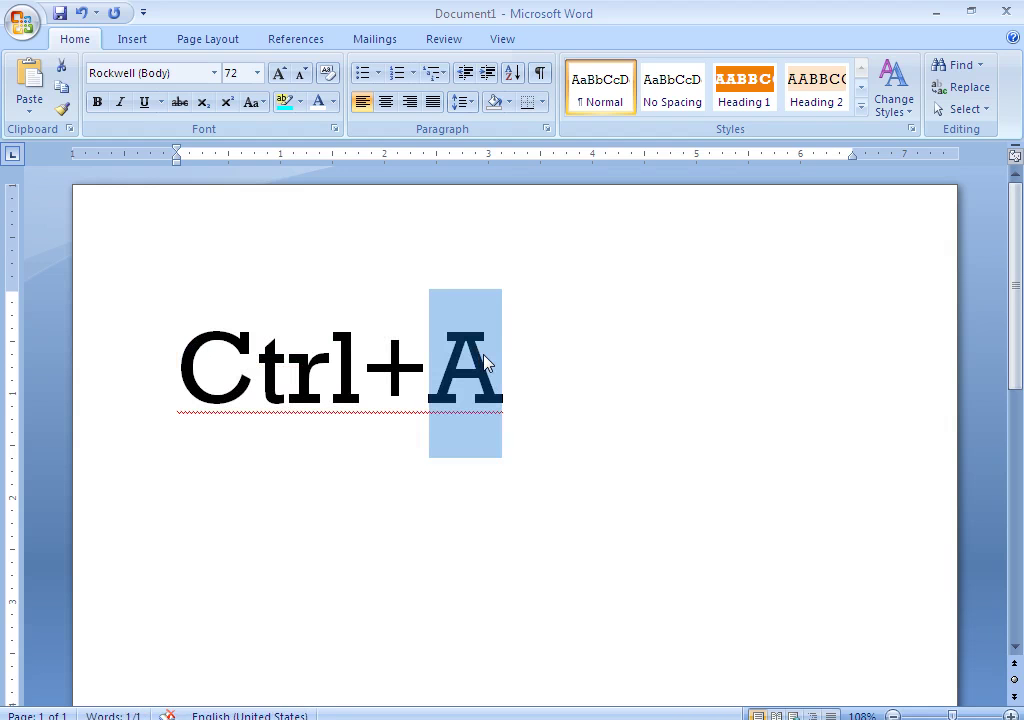
type("C")
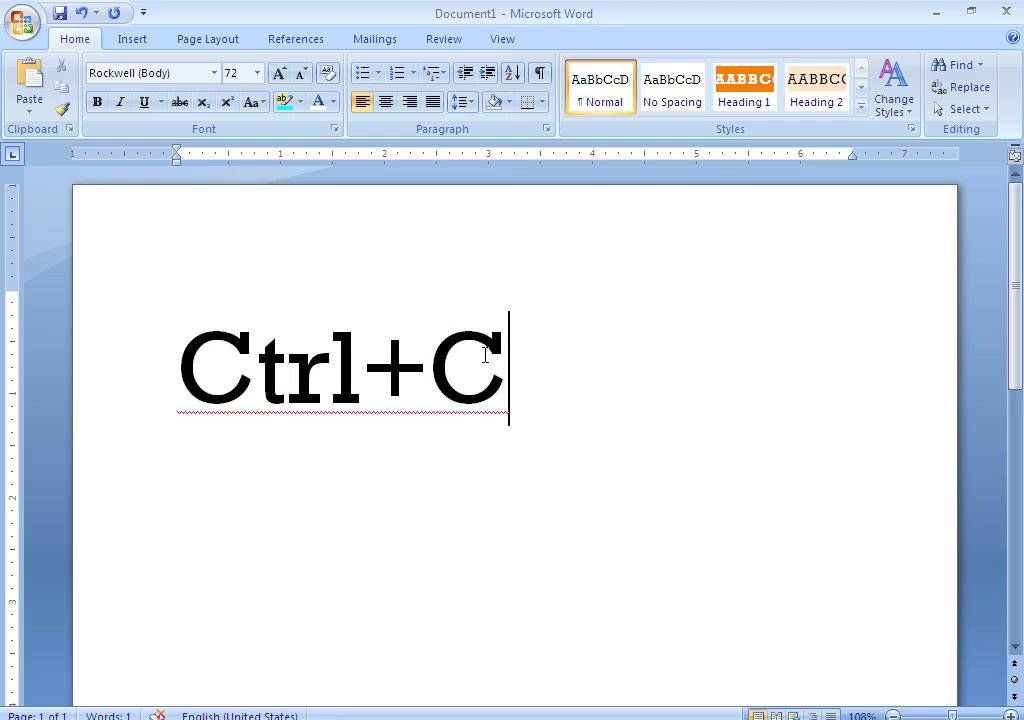
type("=C")
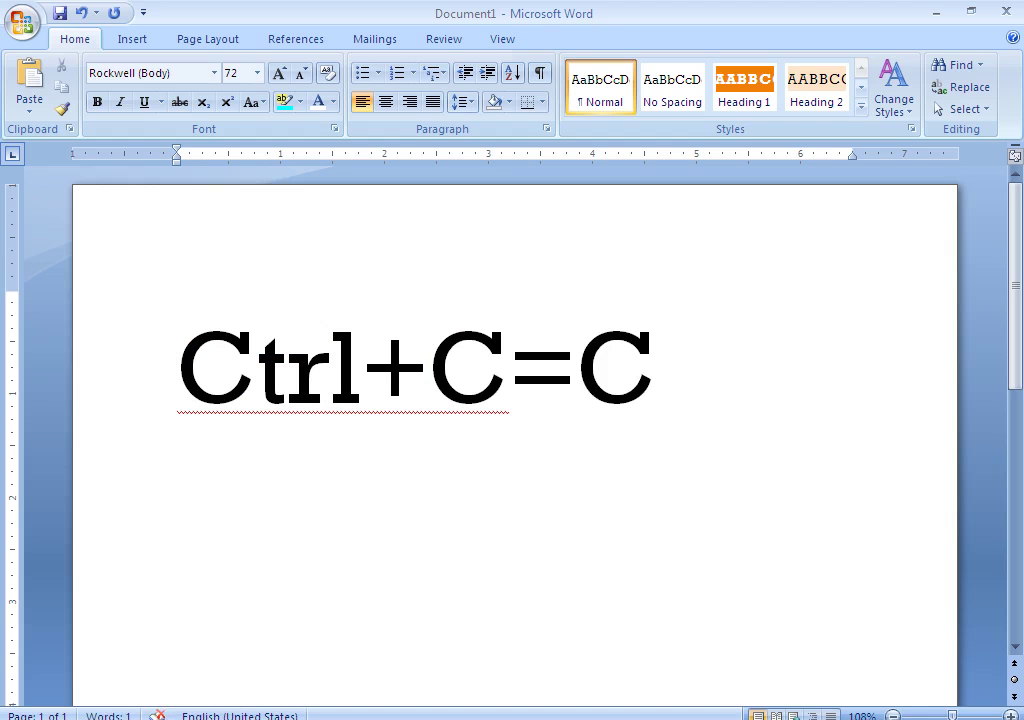
type("opy")
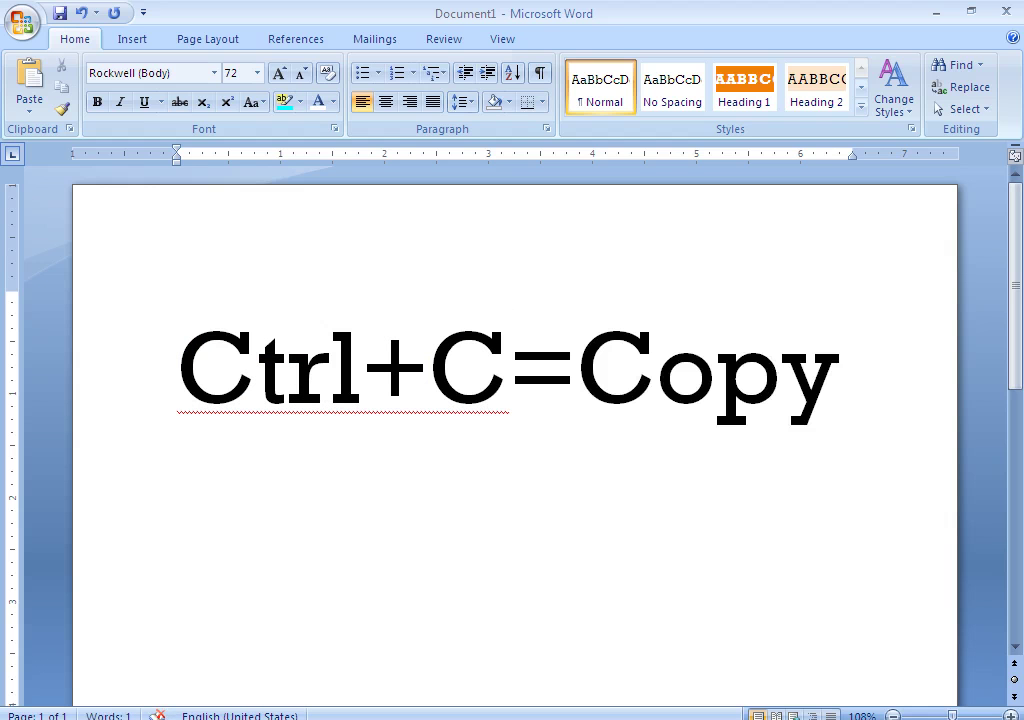
- Add a second line reading 'Ctrl+V=Paste', fixing the typo, and start a new line
key("Return")
type("Ctrl")
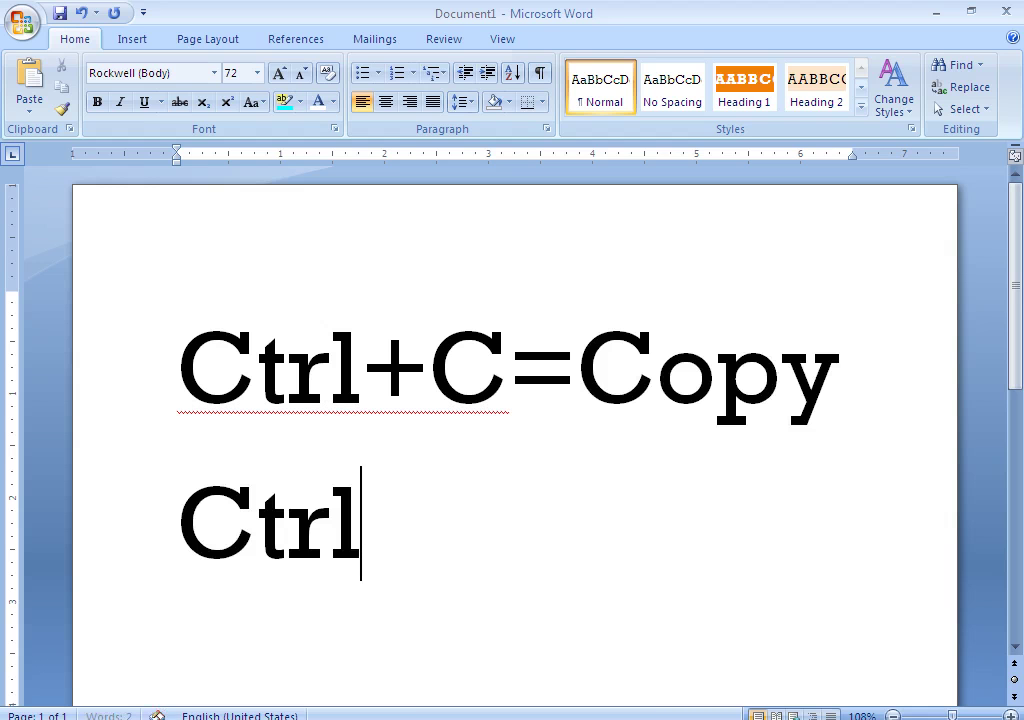
type("+")
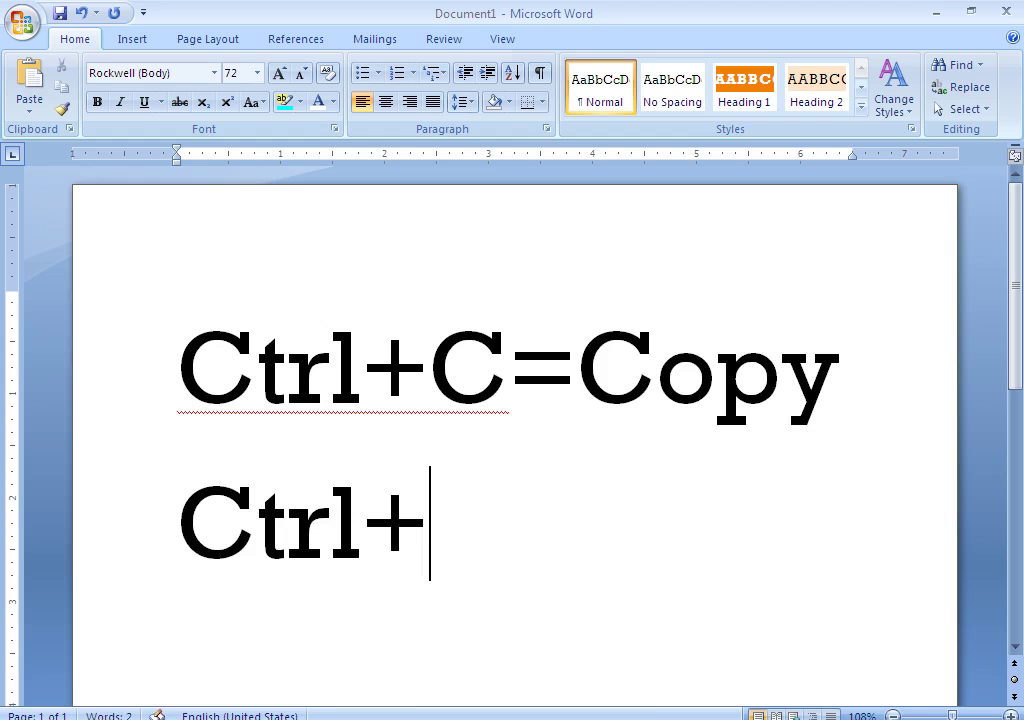
type("V=")
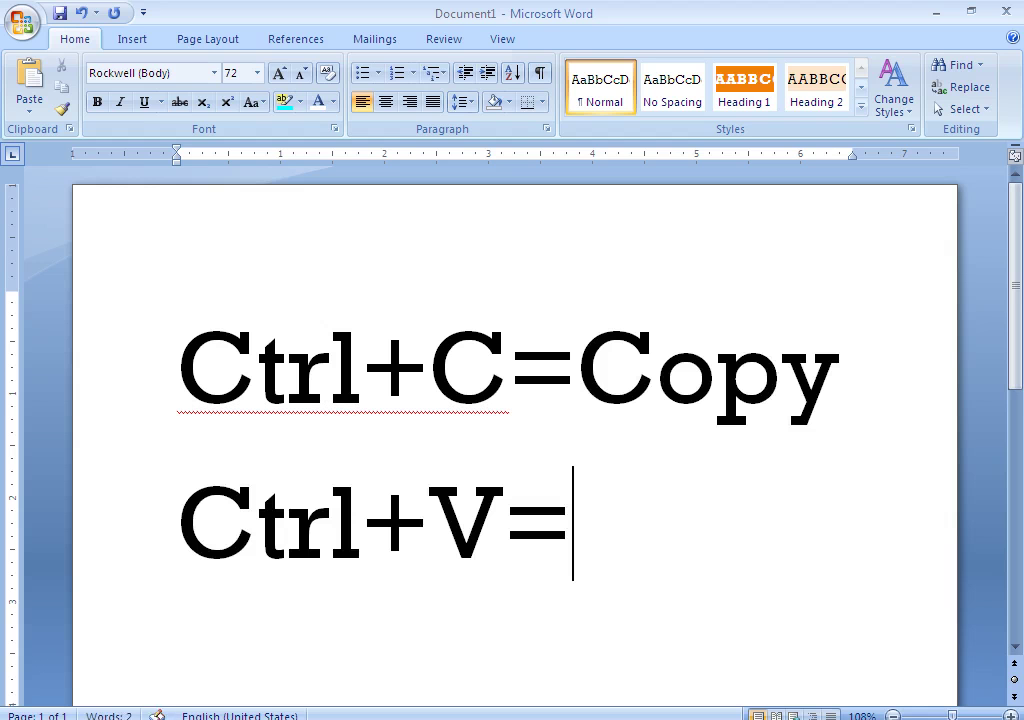
type("Pase")
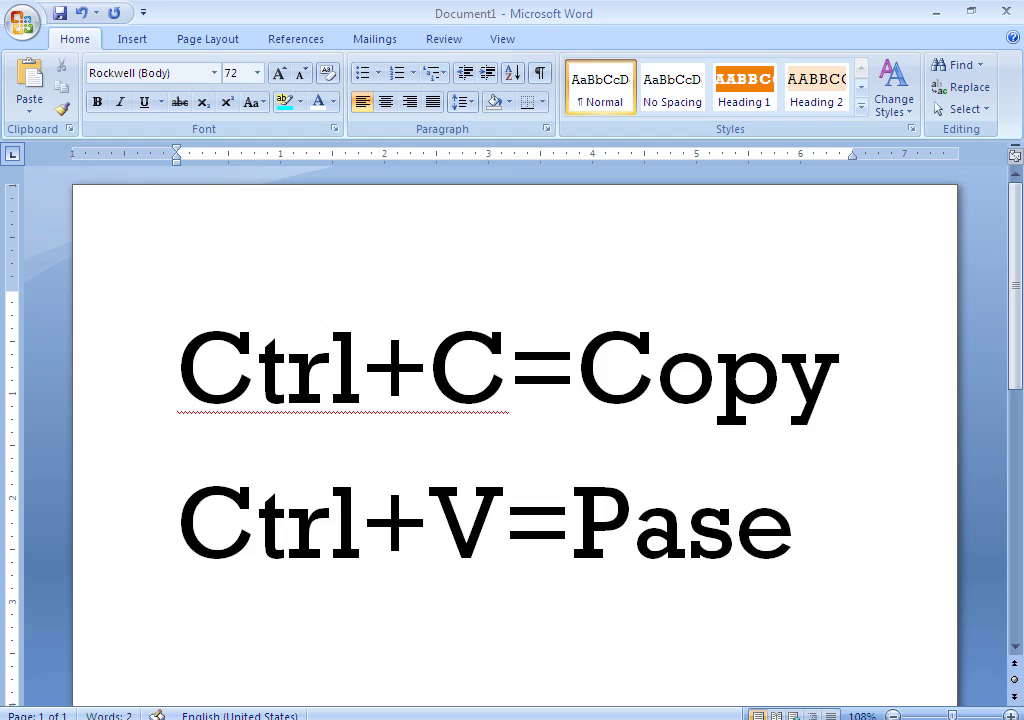
key("BackSpace")
type("t")
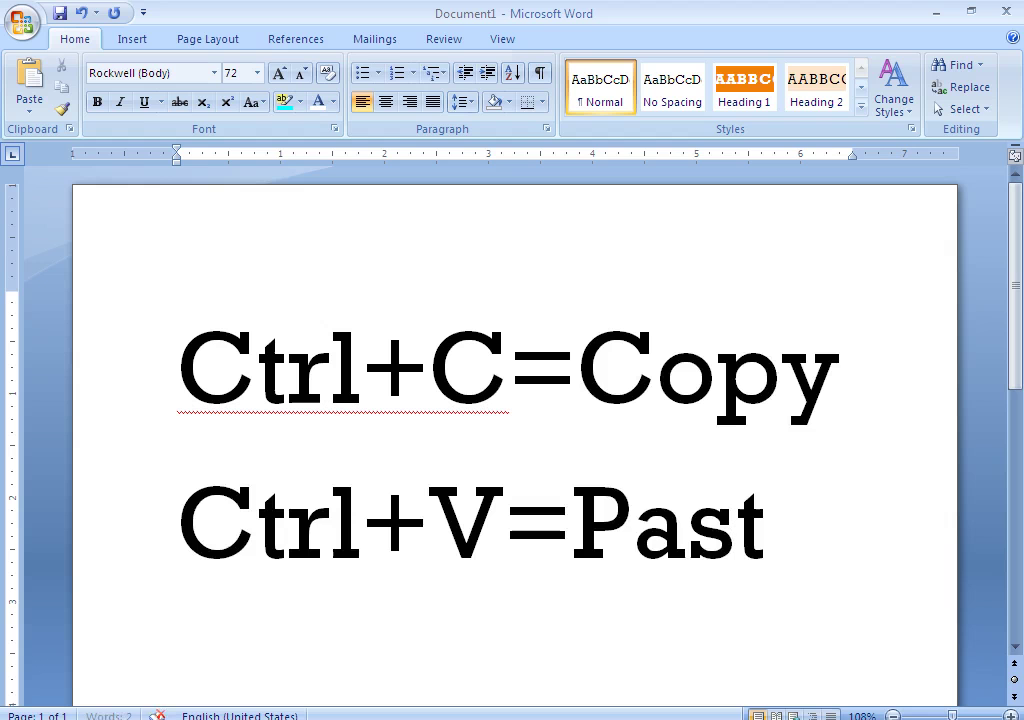
type("e")
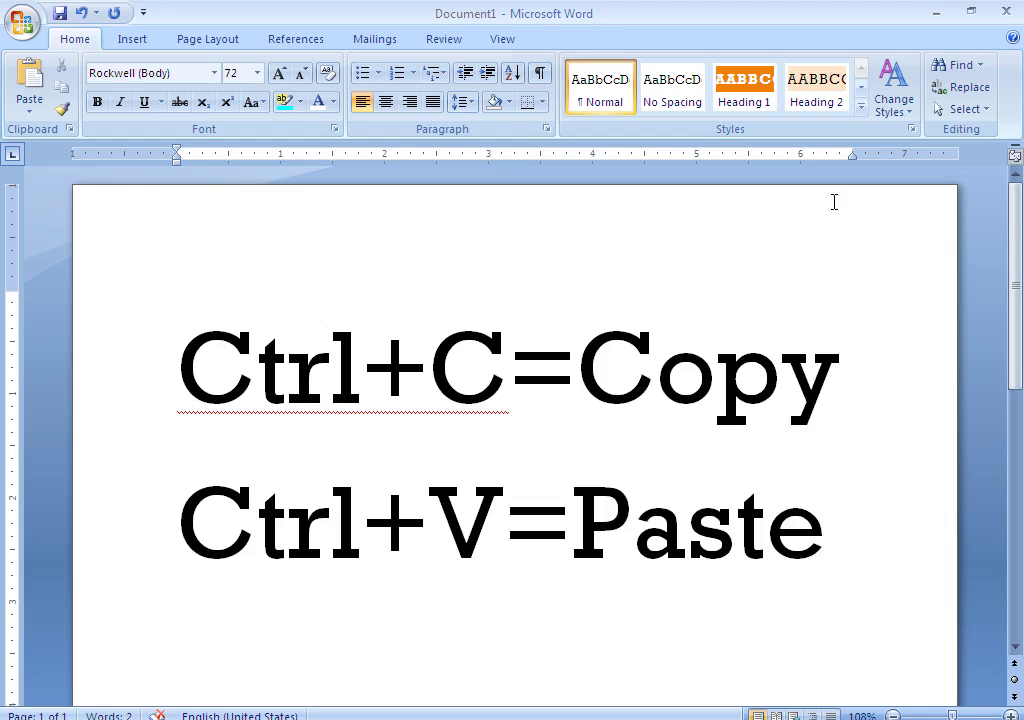
scroll(1020, 290, "down", 2)
scroll(1020, 292, "up", 2)
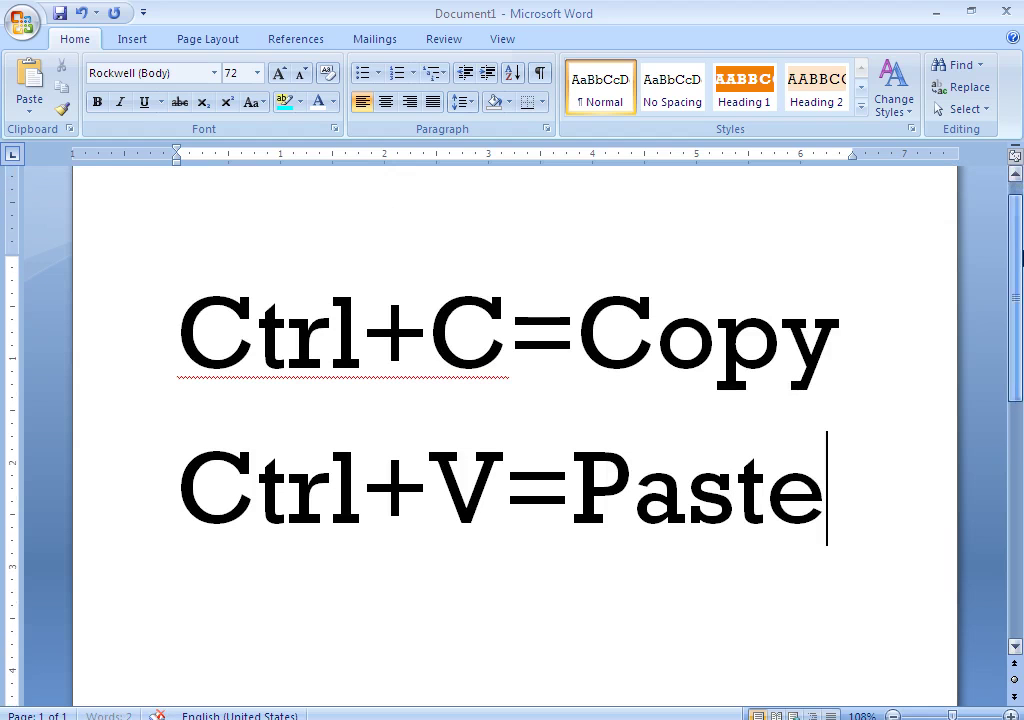
key("Return")
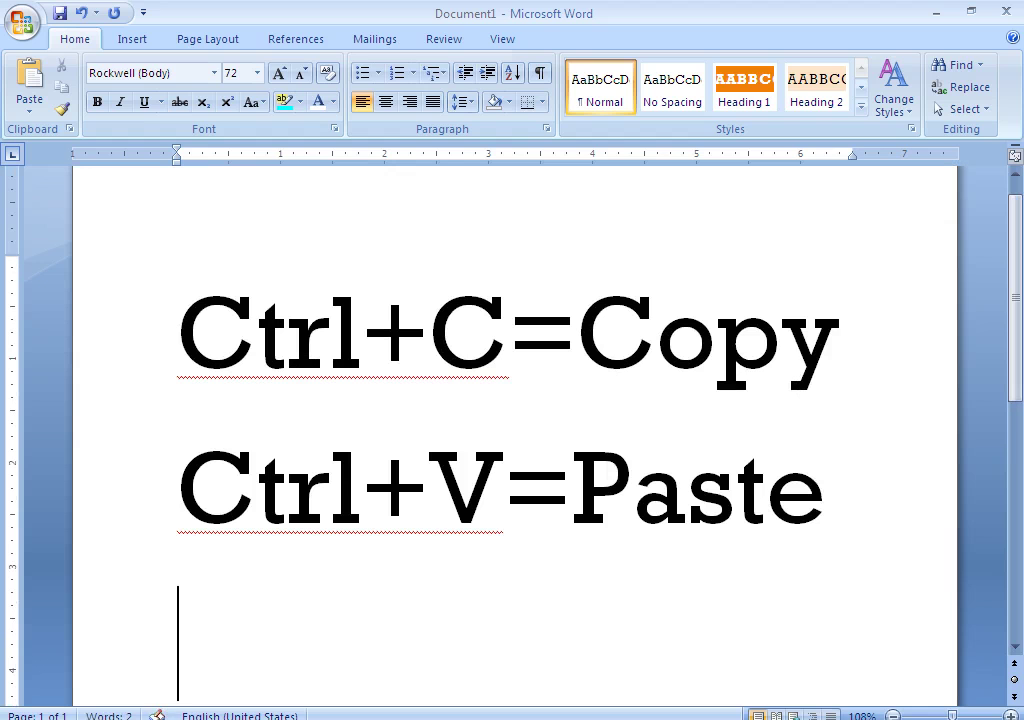
- Type 'Ctrl+S=Save' on the third line of the list
type("Ct")
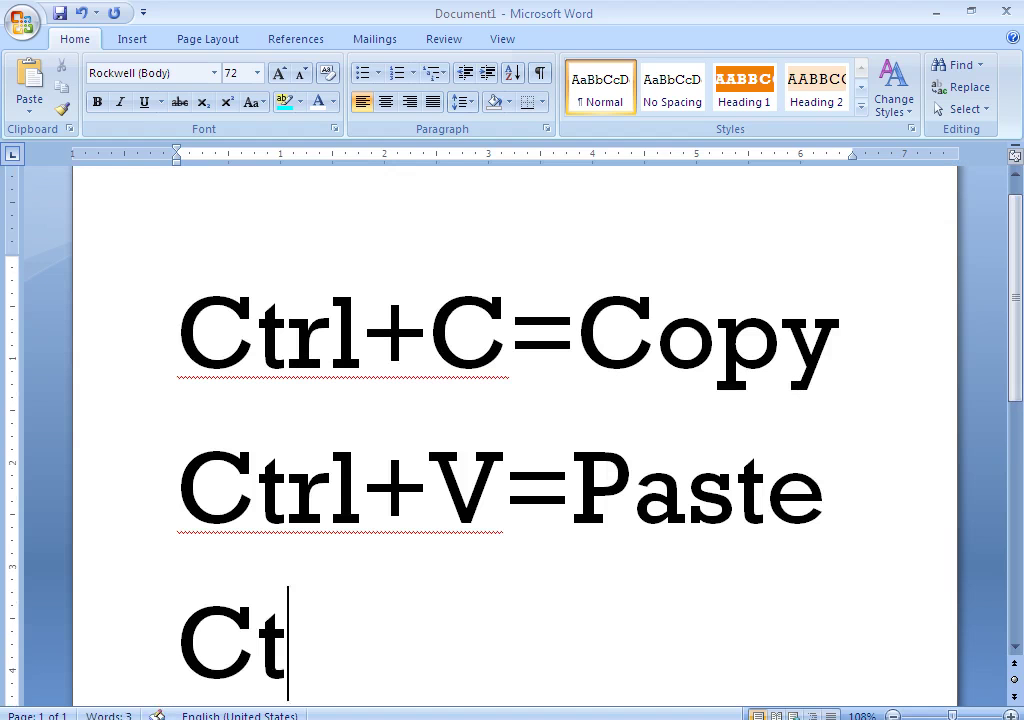
type("rl+")
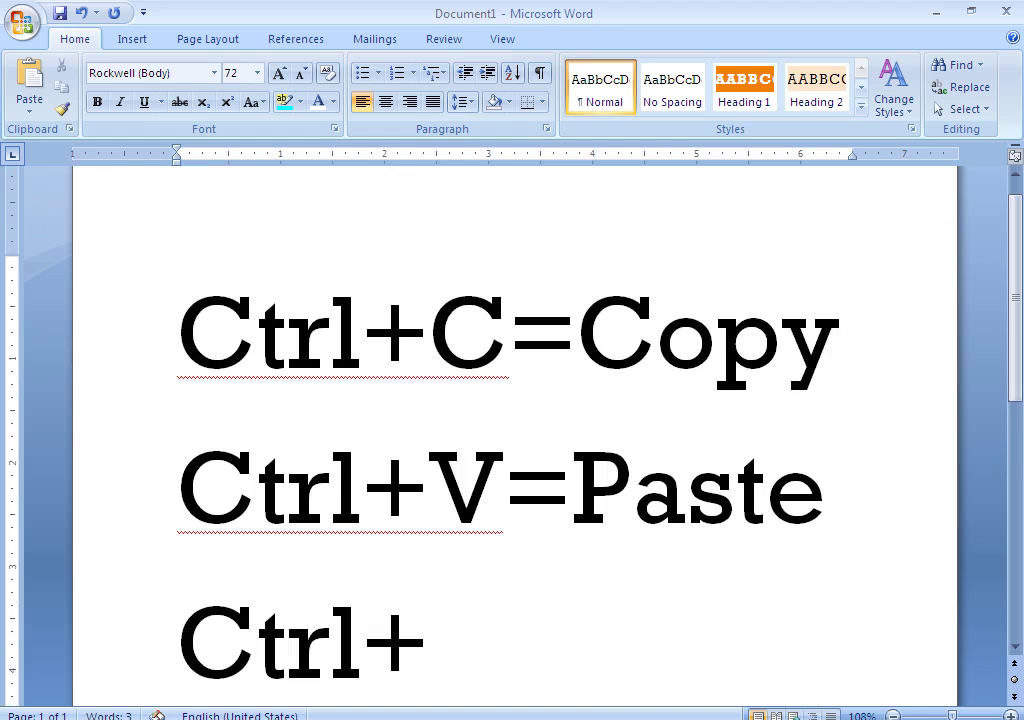
type("S")
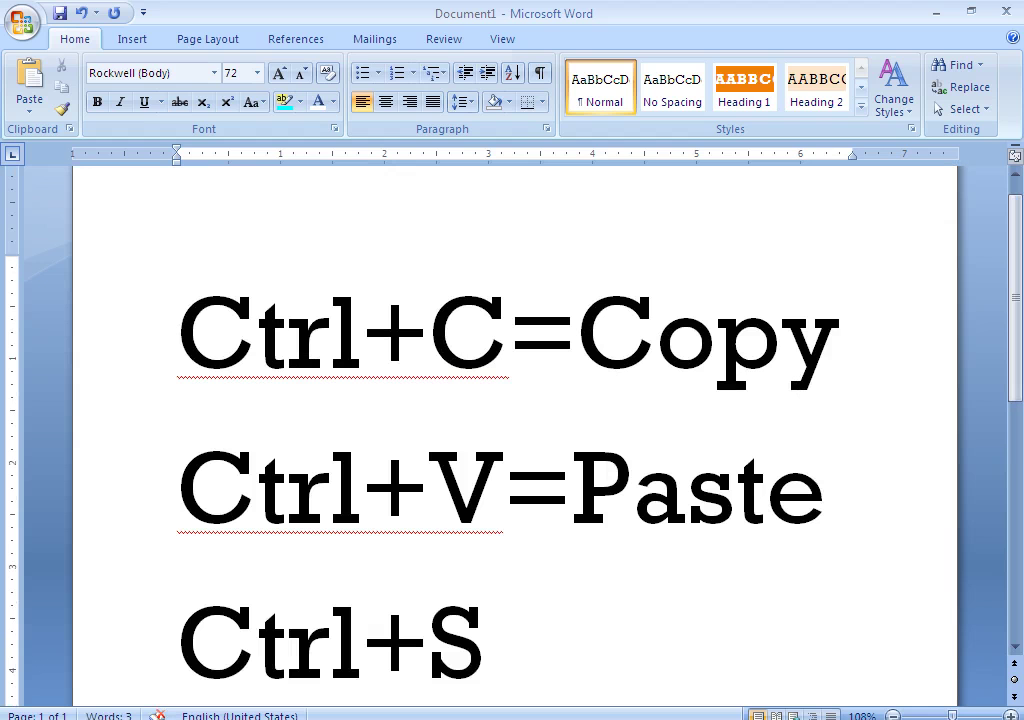
type("=Save")
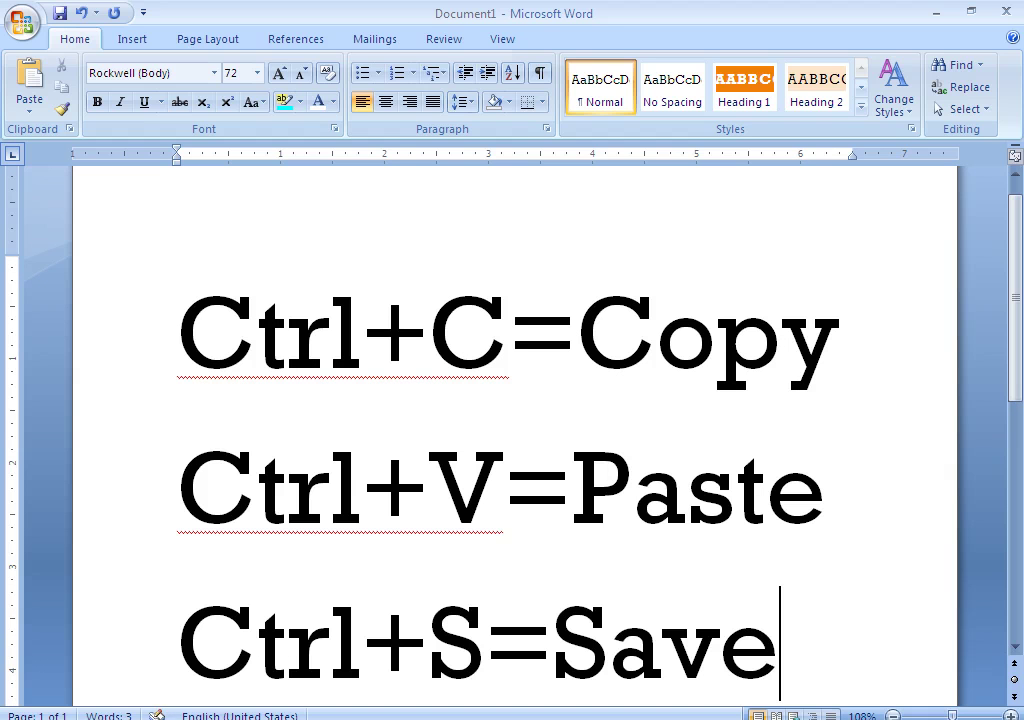
left_click_drag(1020, 244, 1020, 274)
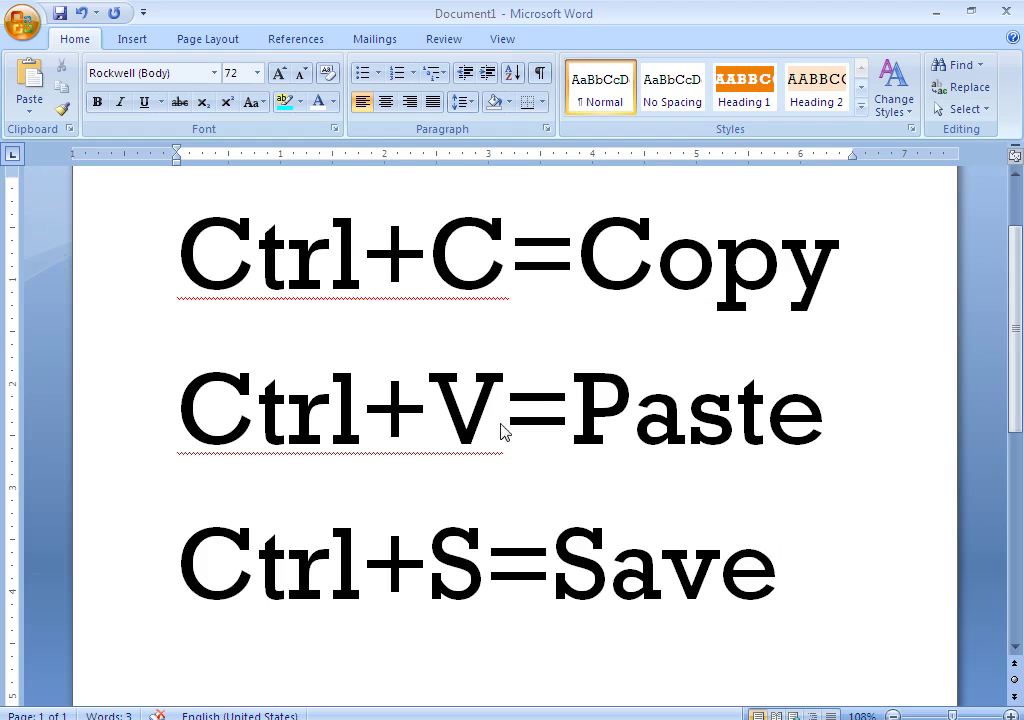
- Add 'Ctrl+P=Print' as the fourth line, review the list, and select all of it
key("Return")
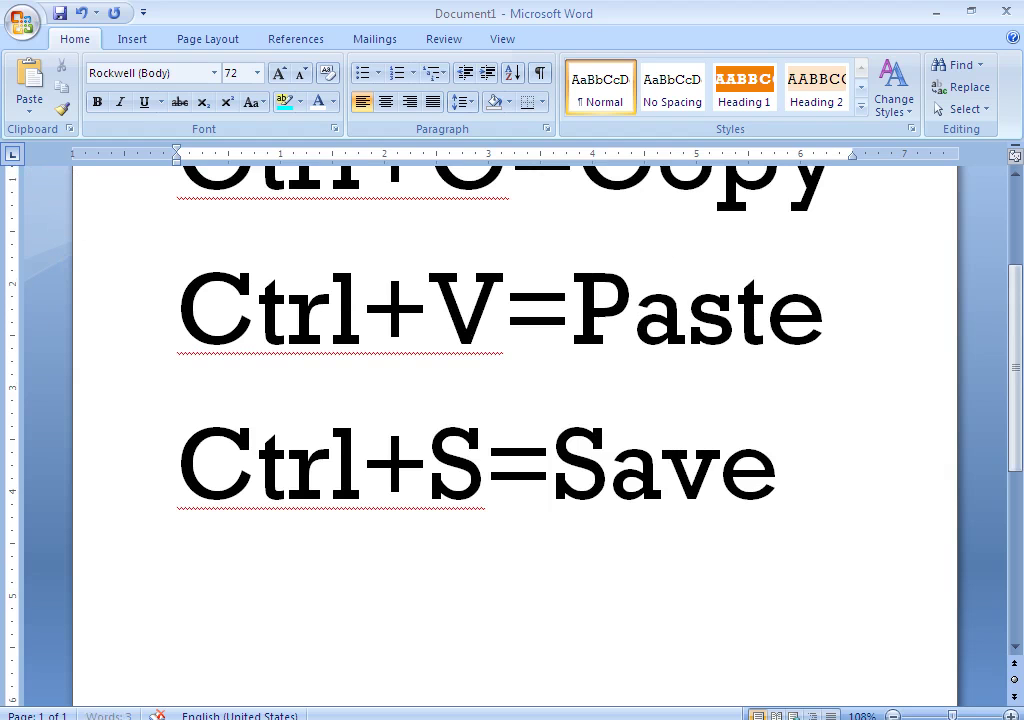
type("Ct")
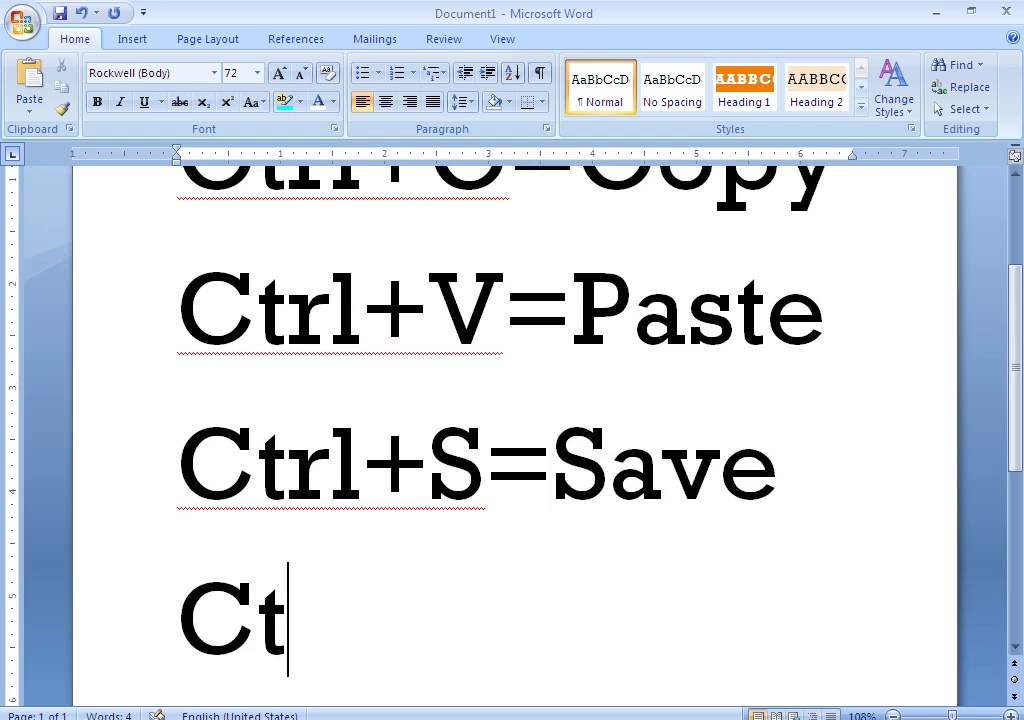
type("rl")
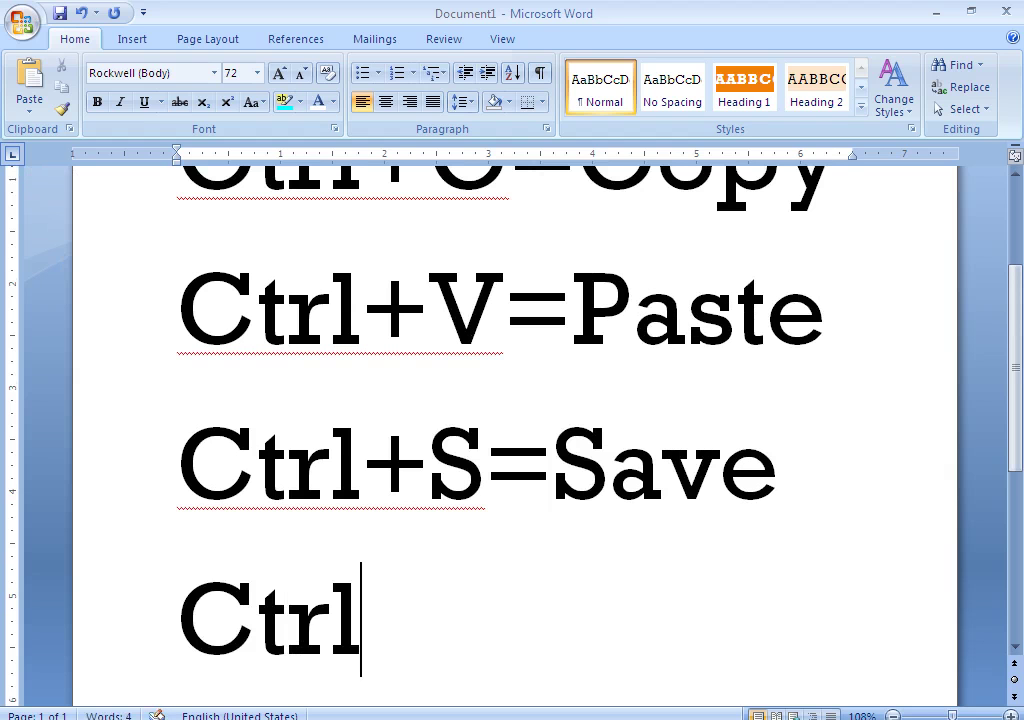
type("+")
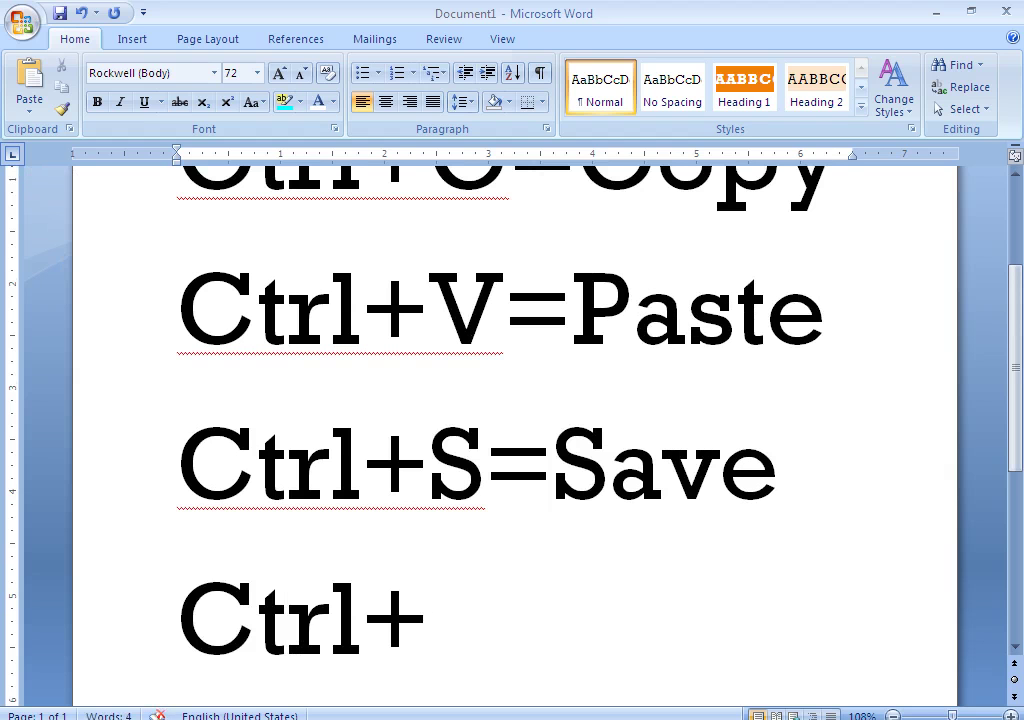
type("P=Print")
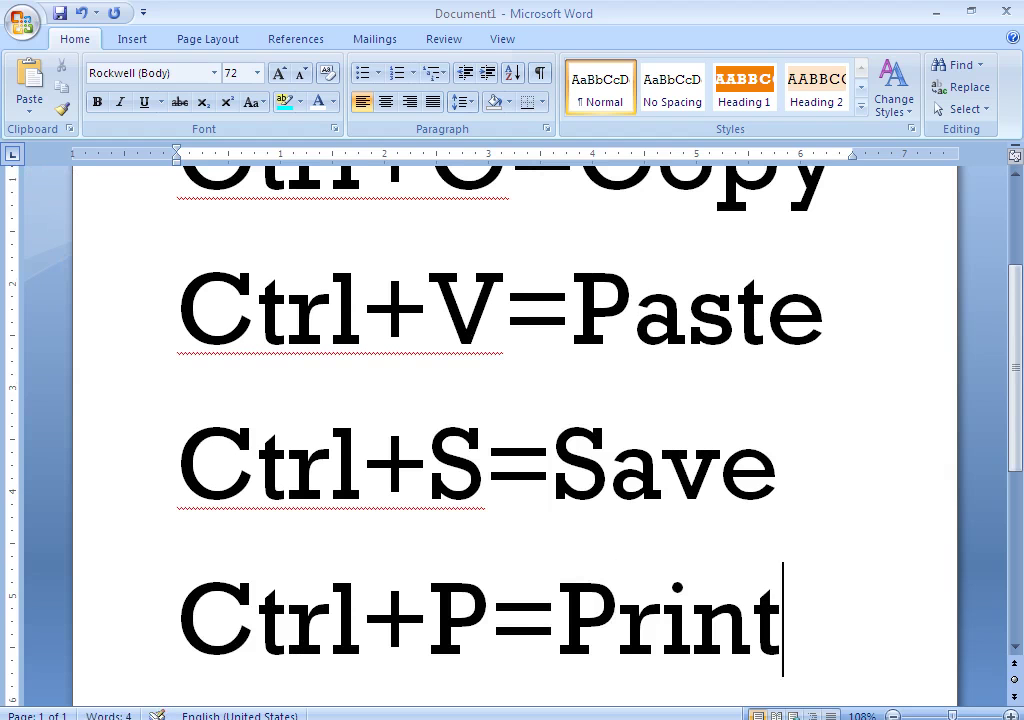
left_click_drag(1020, 410, 1020, 332)
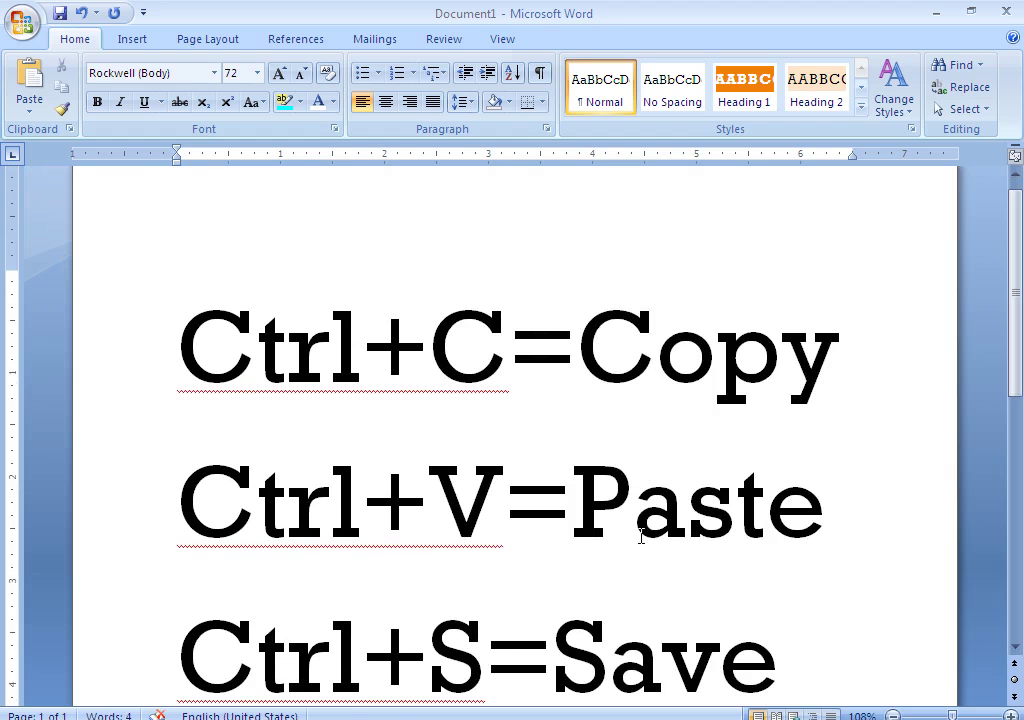
scroll(540, 515, "down", 2)
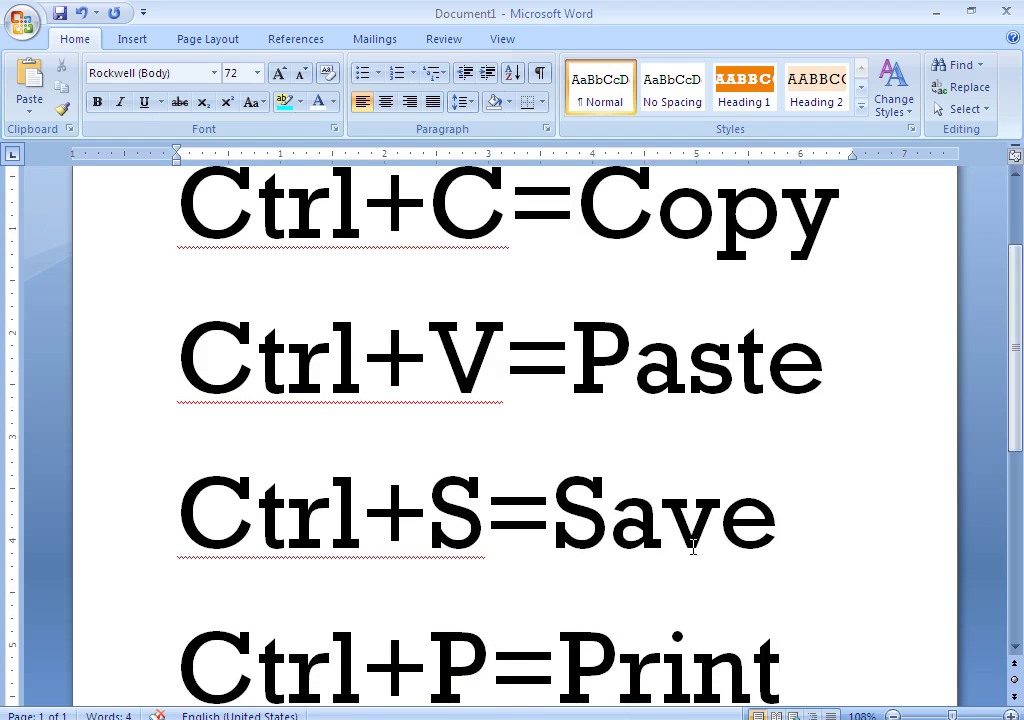
scroll(1015, 470, "down", 1)
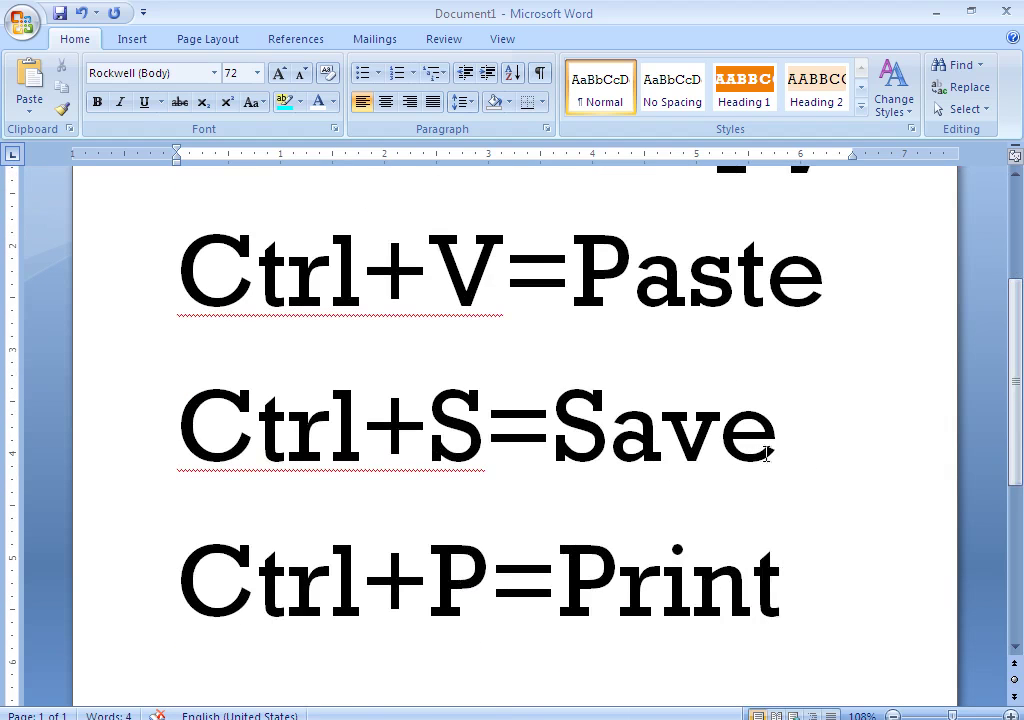
left_click_drag(1015, 389, 1017, 457)
mouse_move(1008, 411)
left_mouse_down()
mouse_move(1020, 228)
mouse_move(1022, 290)
mouse_move(1022, 270)
left_mouse_up()
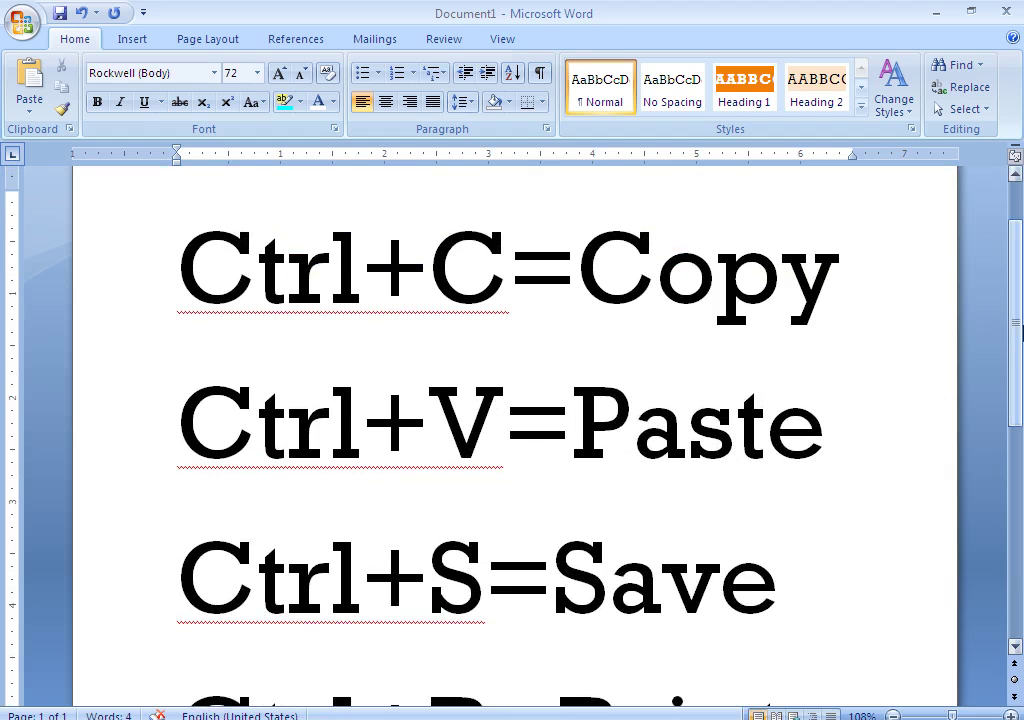
key("ctrl+a")
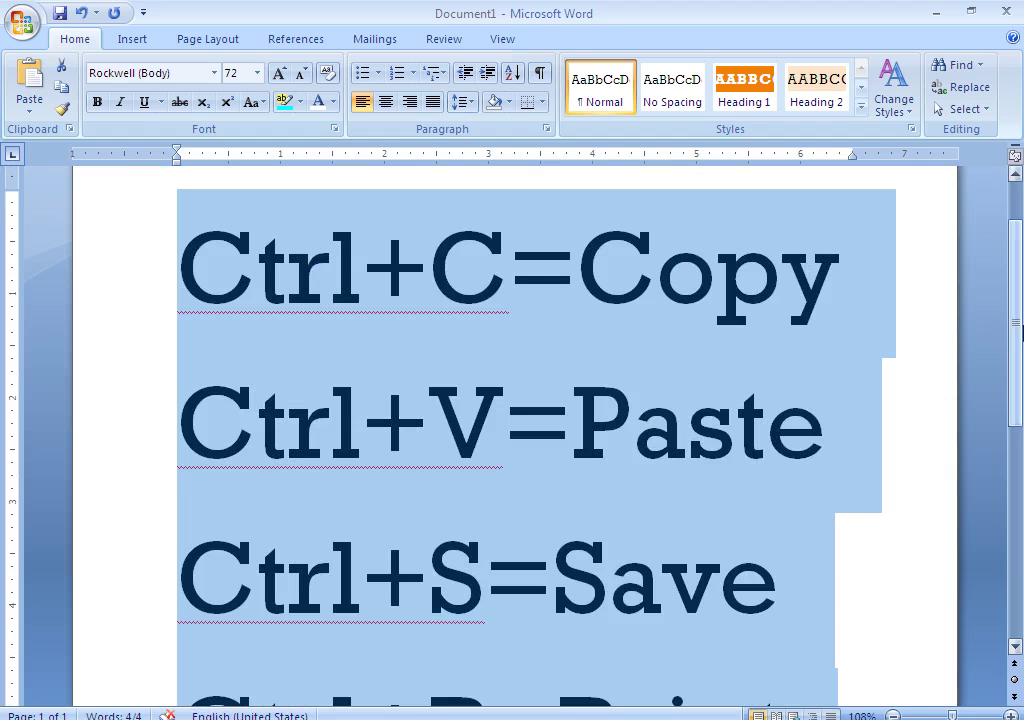
- Insert empty lines after Ctrl+P=Print until a blank second page begins, then return to the top
mouse_move(1017, 245)
left_mouse_down()
mouse_move(1017, 288)
mouse_move(997, 186)
mouse_move(999, 245)
left_mouse_up()
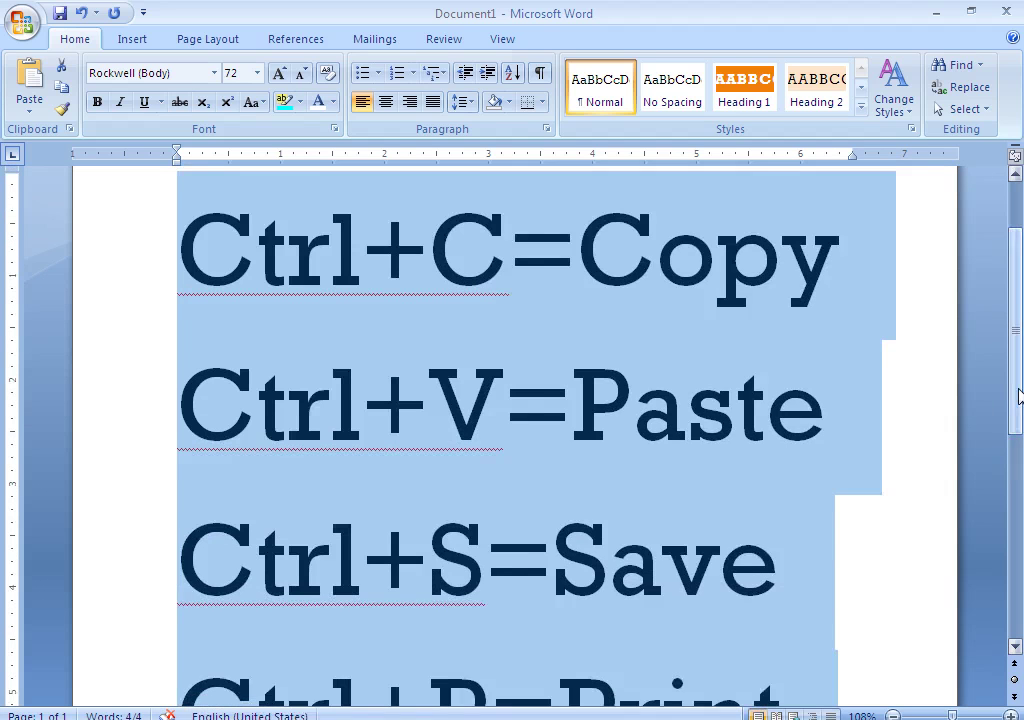
scroll(1018, 395, "down", 5)
left_click(638, 594)
left_click(843, 471)
key("Return")
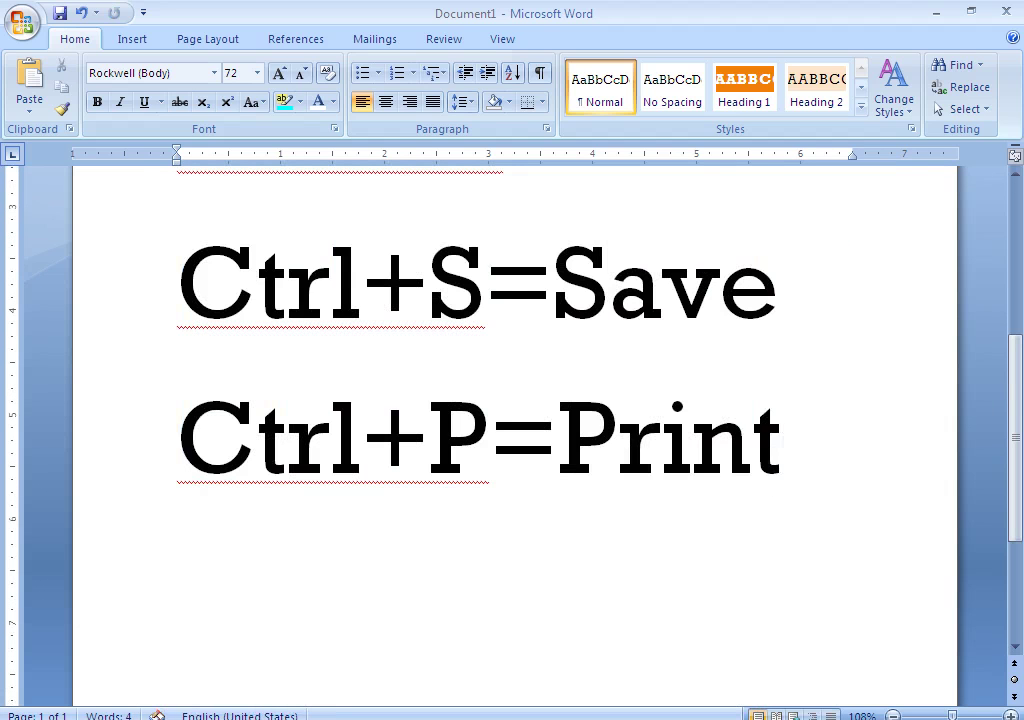
key("Return")
key("Return")
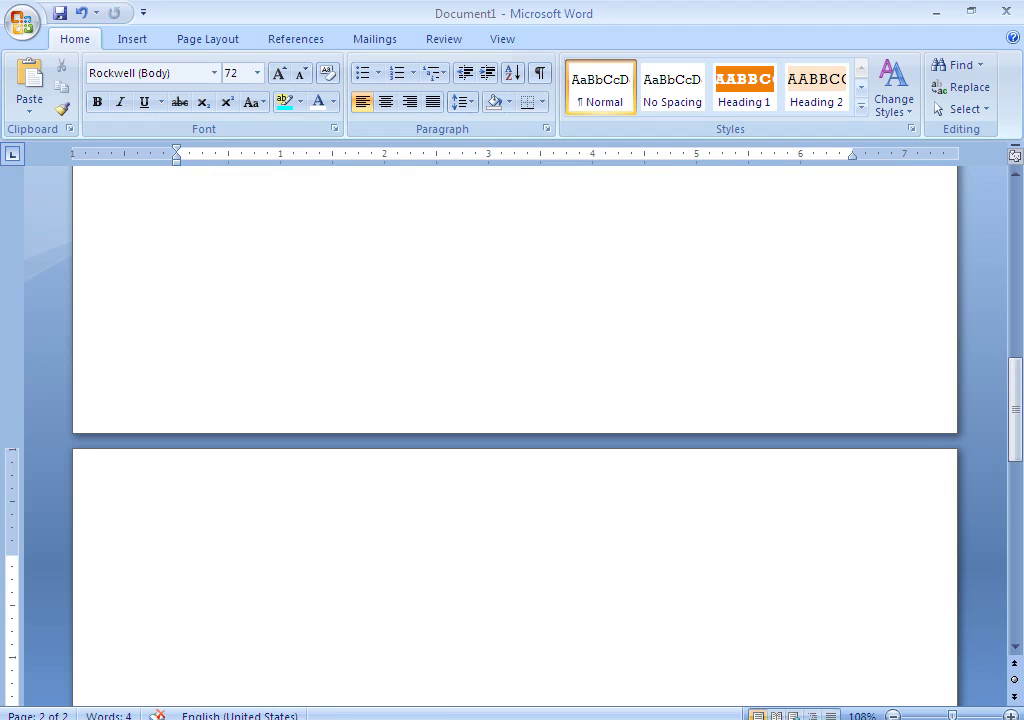
left_click(1015, 174)
scroll(1015, 174, "up", 2)
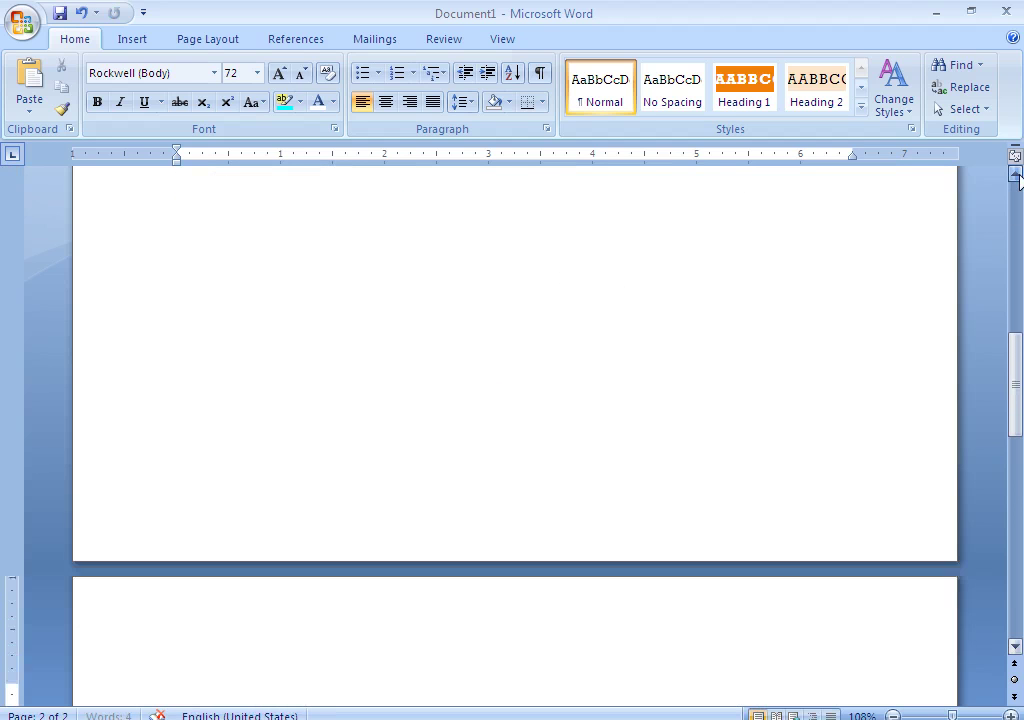
scroll(1015, 174, "up", 2)
scroll(1015, 174, "up", 2)
scroll(1015, 174, "up", 2)
scroll(1015, 174, "up", 2)
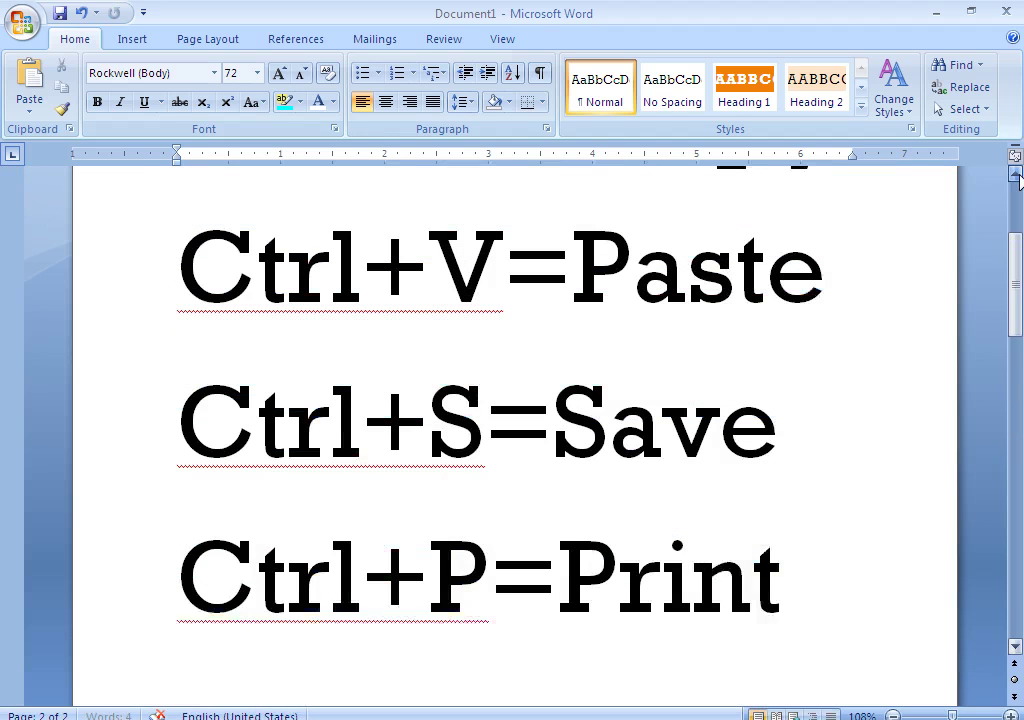
scroll(1015, 174, "up", 2)
scroll(1015, 174, "up", 2)
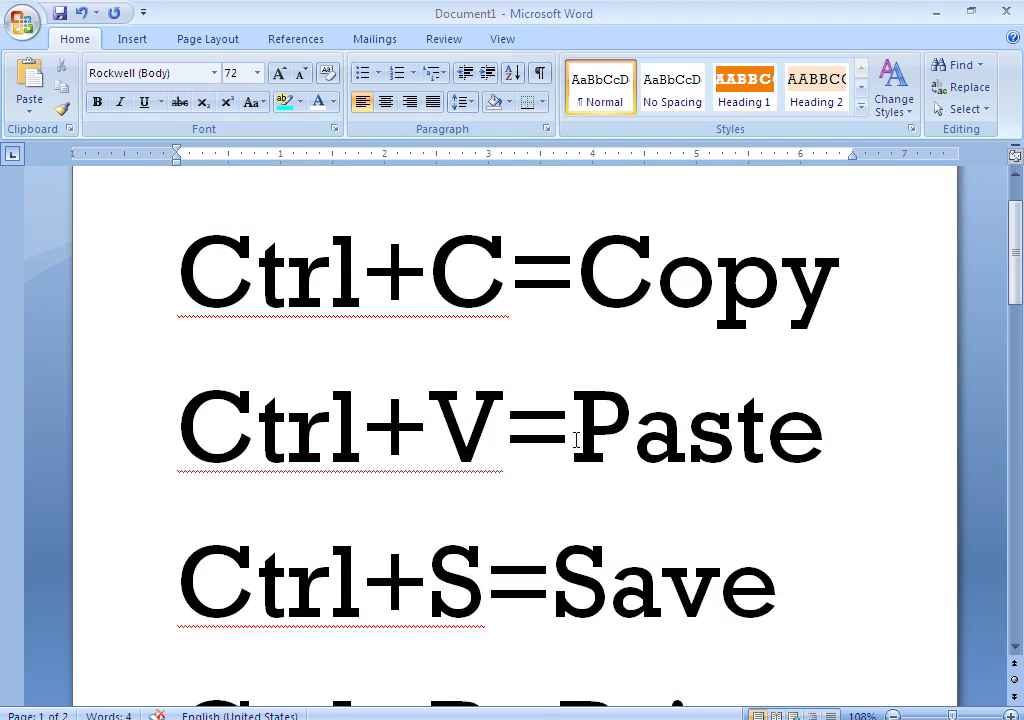
- Paste the four-line shortcut list at the top of page 2 and review the pages
left_click_drag(1015, 250, 1015, 475)
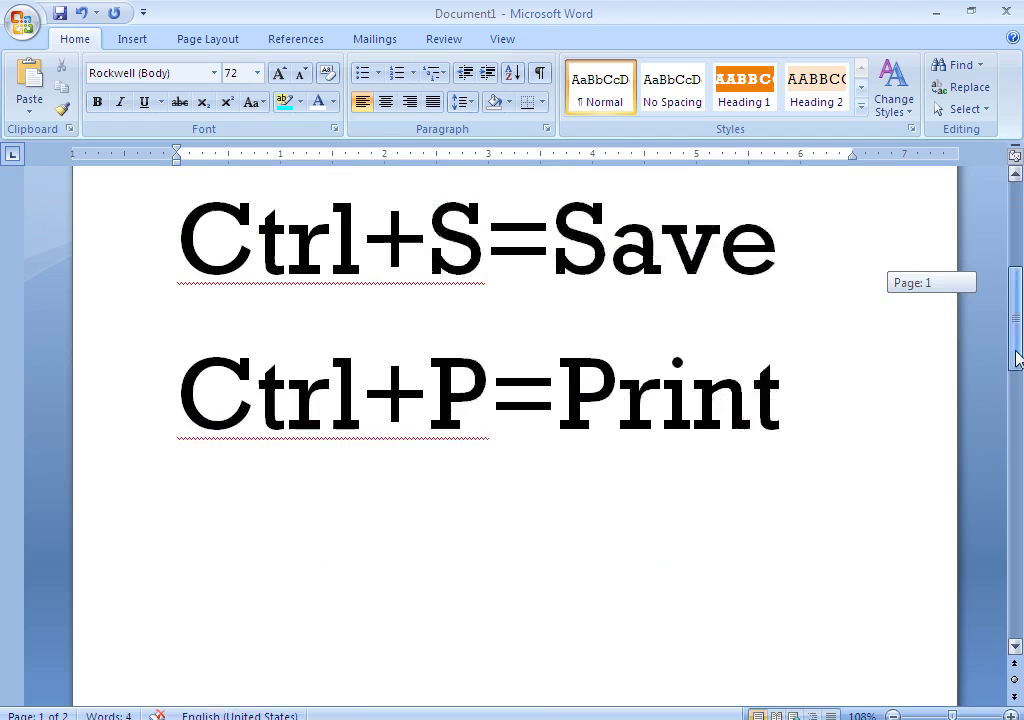
left_click(251, 437)
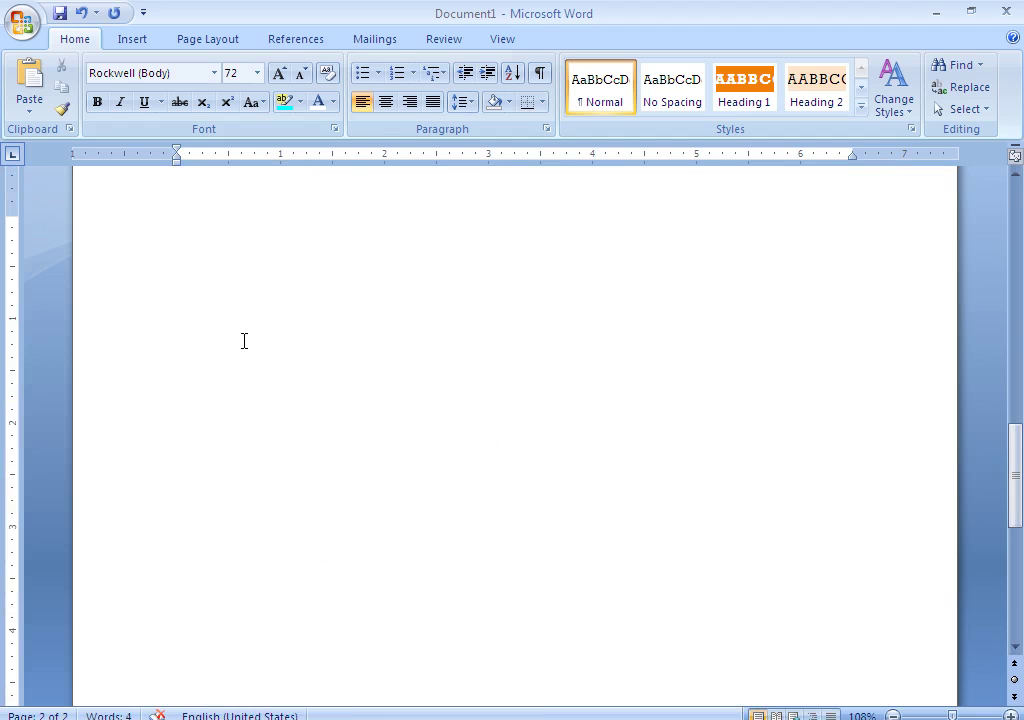
type("Ctrl+C=Copy Ctrl+V=Paste Ctrl+S=Save")
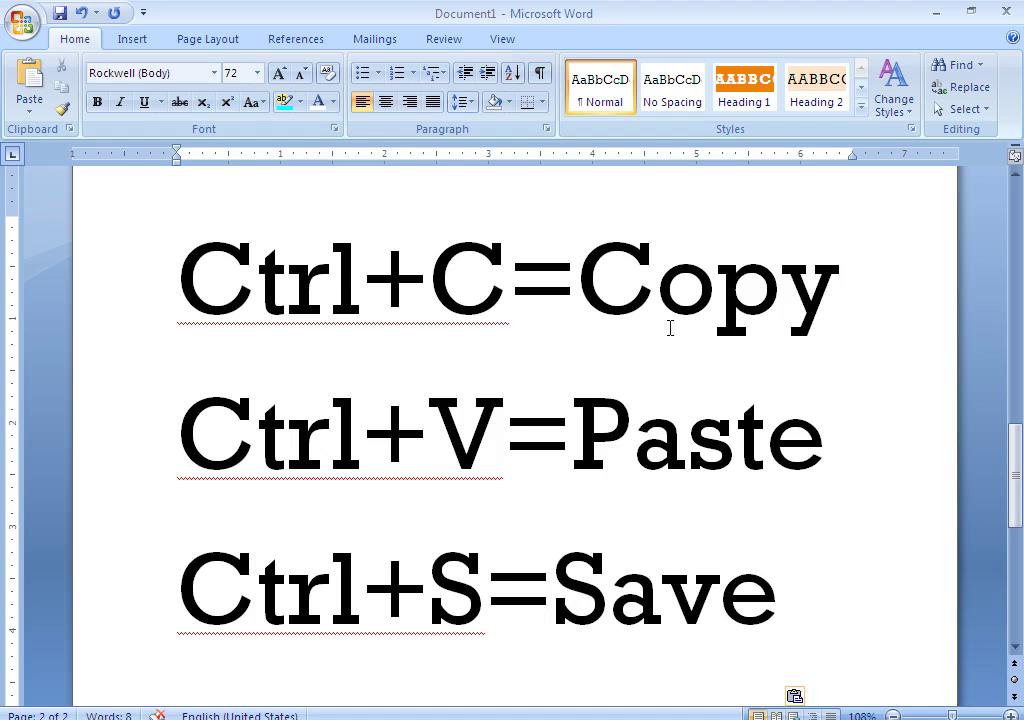
left_click_drag(1015, 475, 1017, 537)
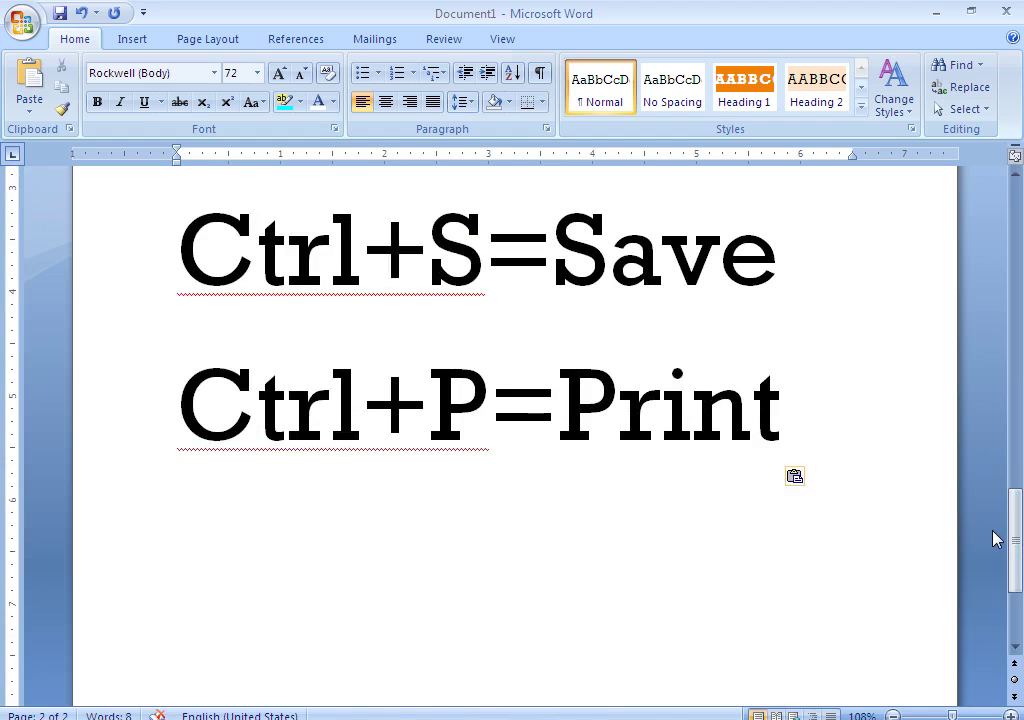
scroll(994, 537, "up", 1)
mouse_move(1013, 519)
left_mouse_down()
mouse_move(1018, 366)
mouse_move(1018, 545)
mouse_move(1013, 248)
left_mouse_up()
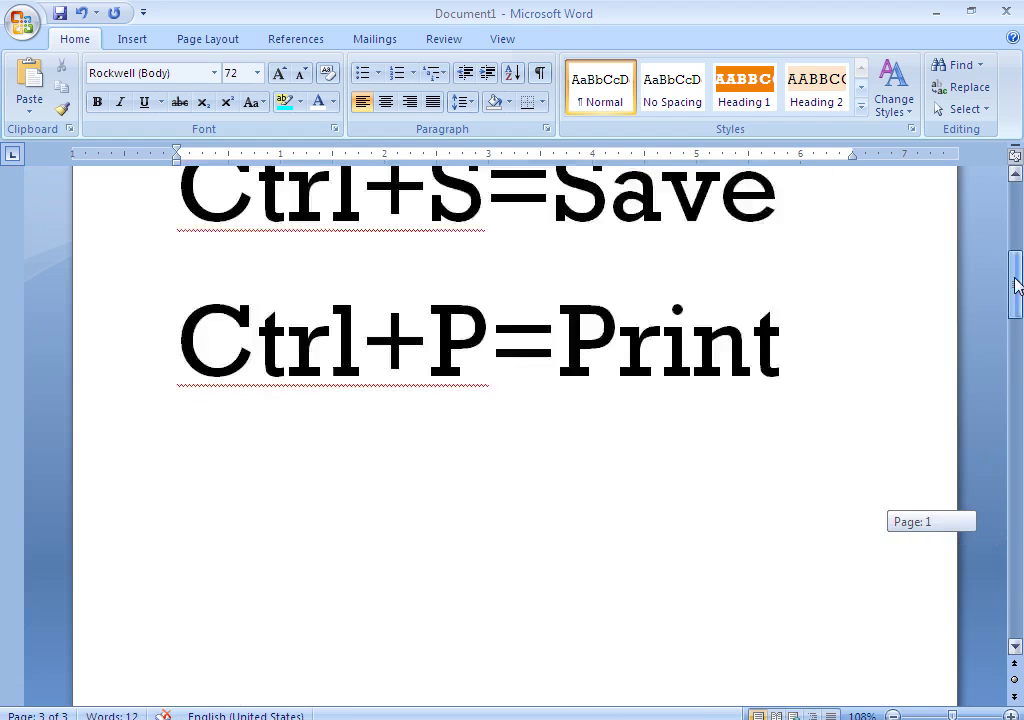
left_click_drag(1013, 248, 1013, 215)
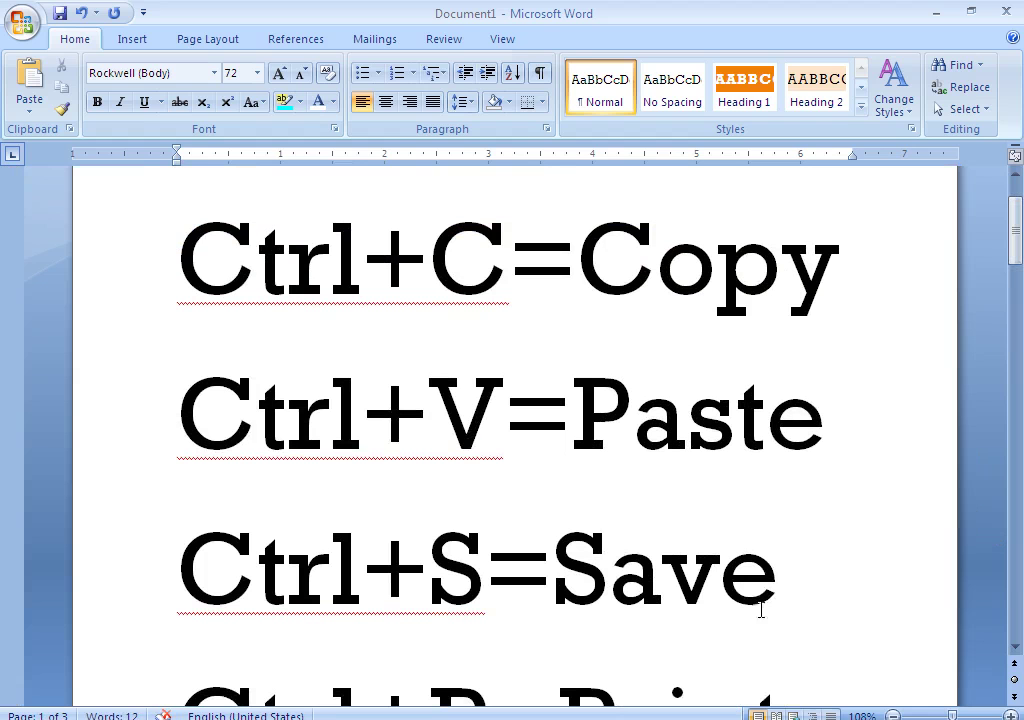
- Save the document under the name 'Class-2'
key("ctrl+s")
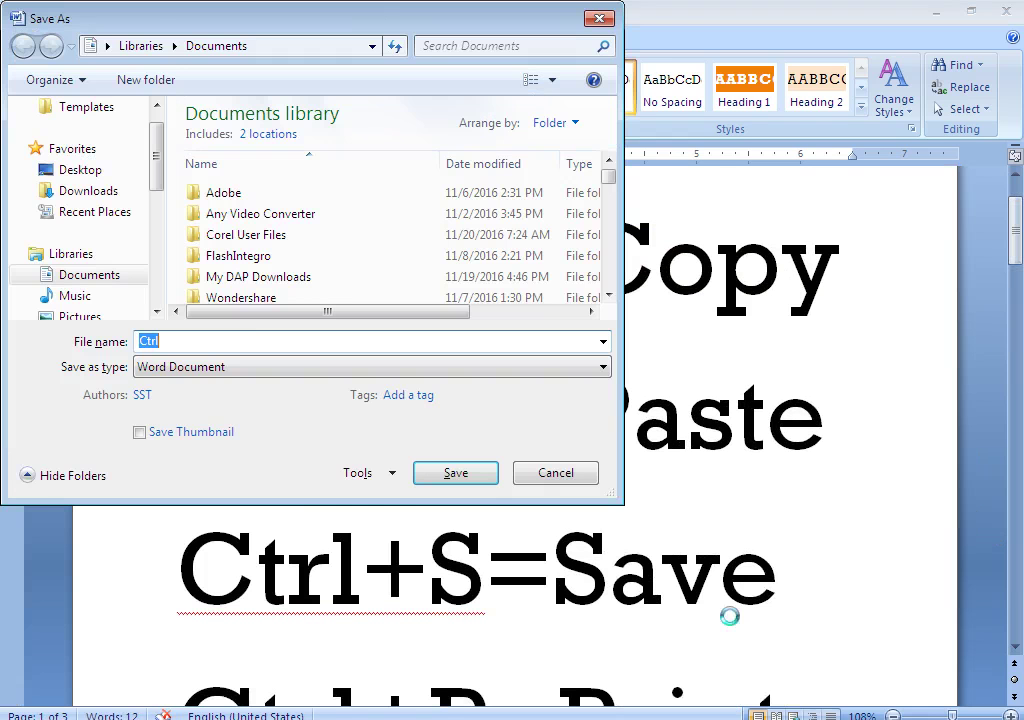
mouse_move(385, 19)
left_mouse_down()
mouse_move(612, 108)
mouse_move(619, 123)
left_mouse_up()
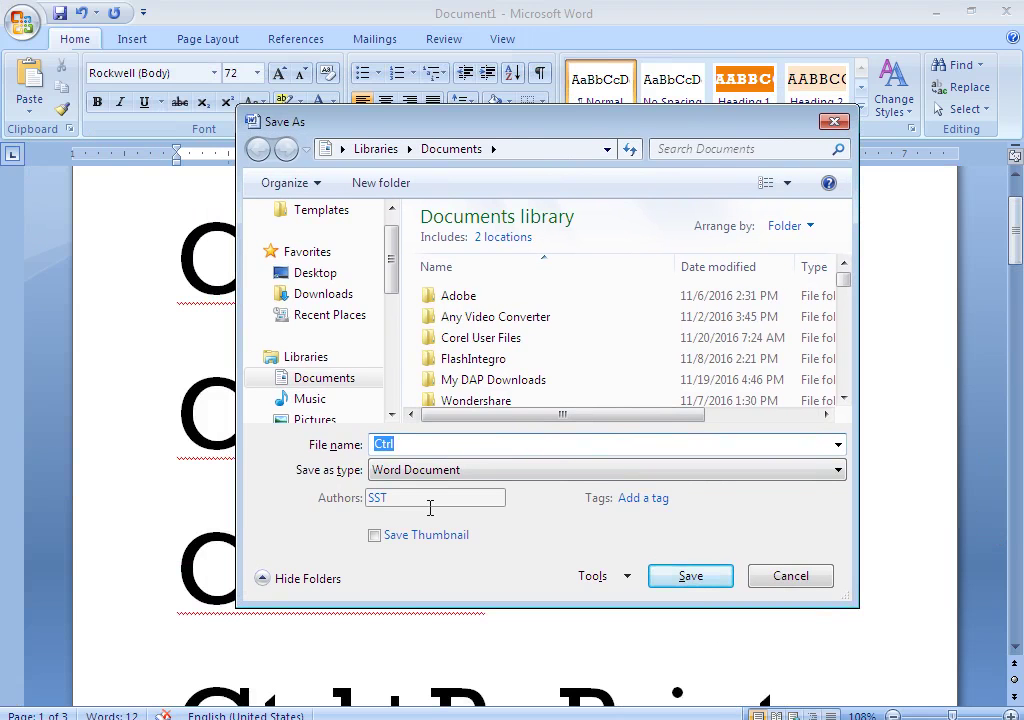
type("Claa")
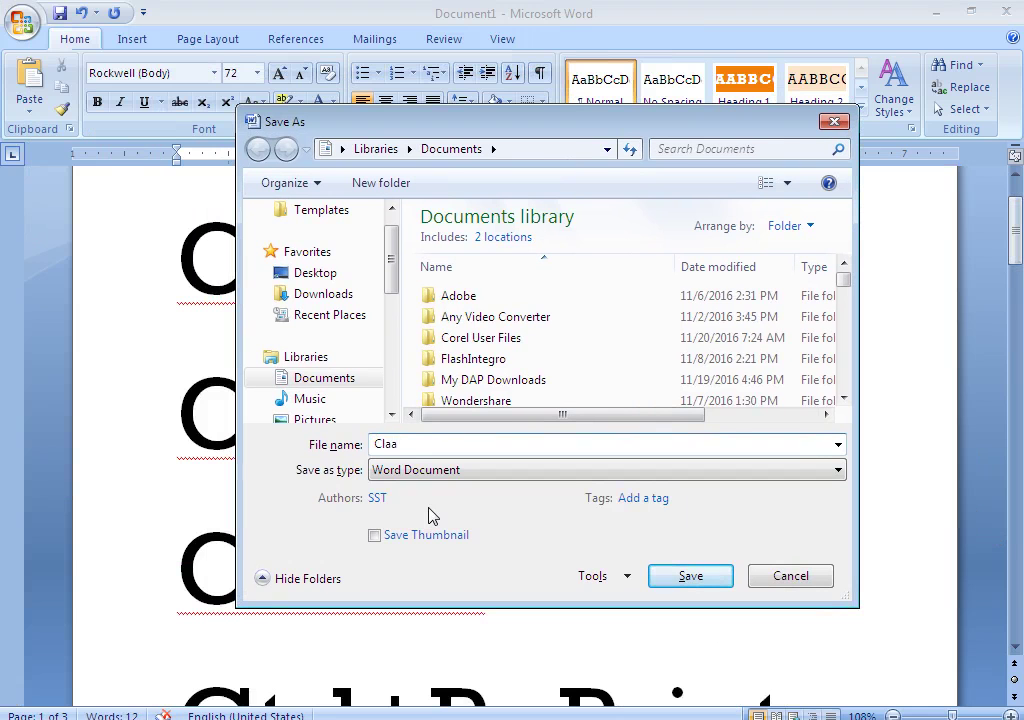
key("BackSpace")
type("ss-")
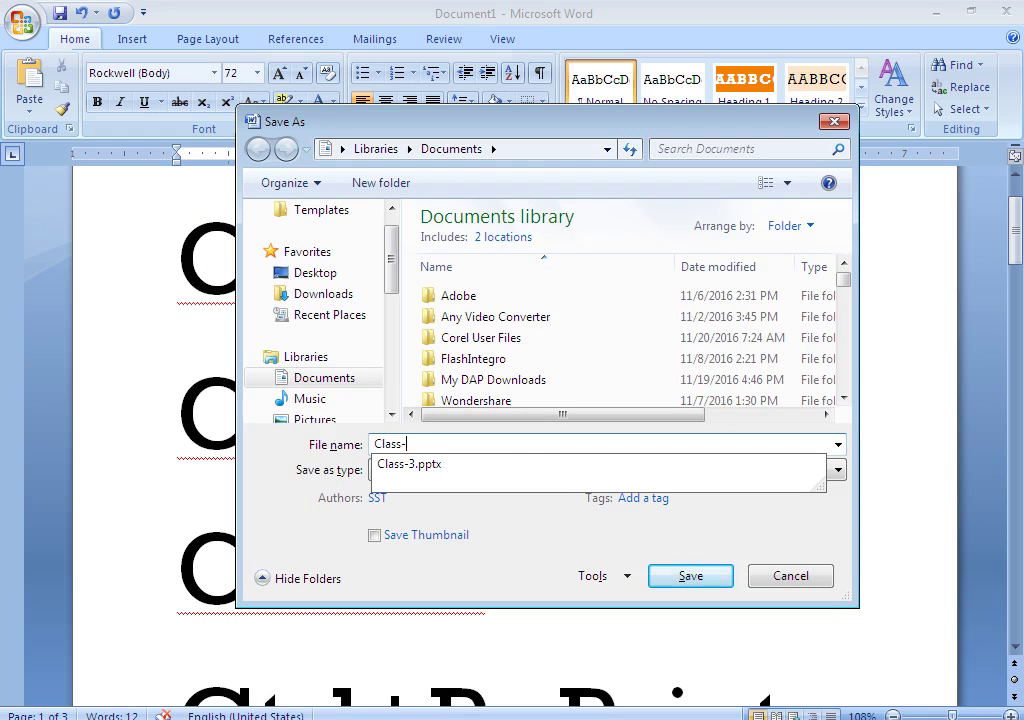
type("2")
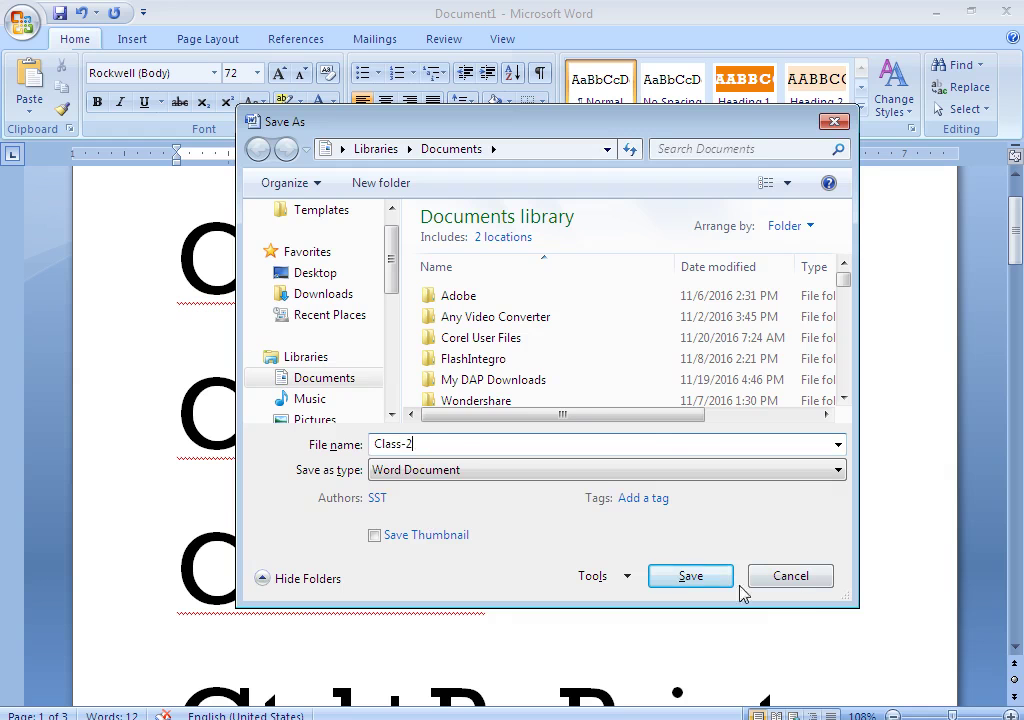
left_click(700, 578)
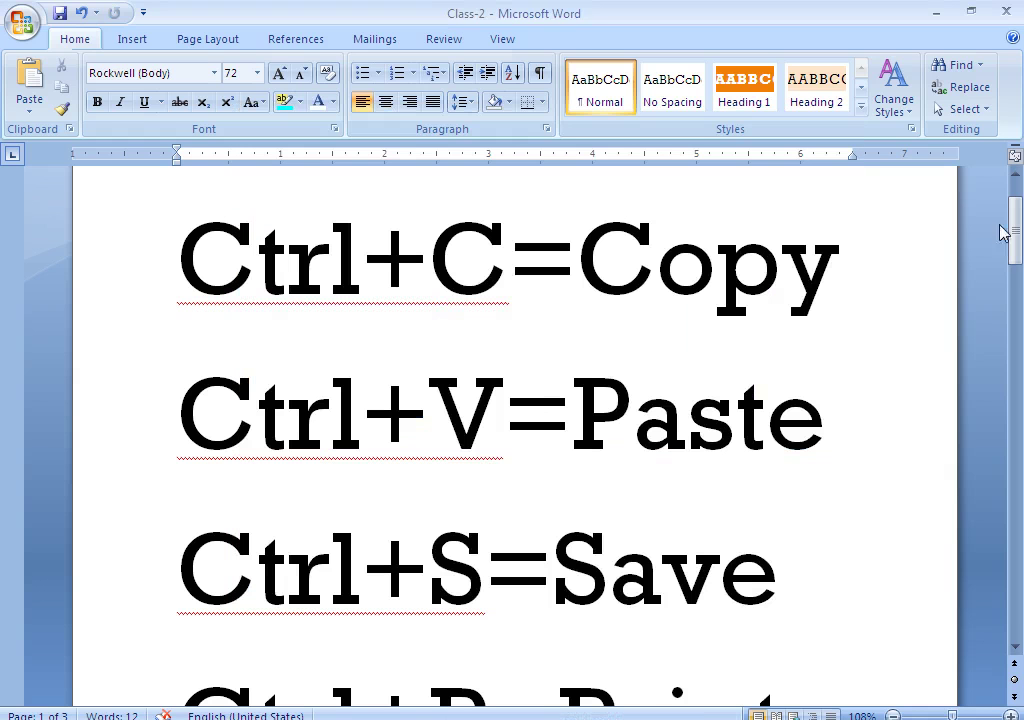
- Bring up the Print dialog for the Class-2 document with Ctrl+P
mouse_move(1015, 226)
left_mouse_down()
mouse_move(1015, 430)
mouse_move(1010, 258)
left_mouse_up()
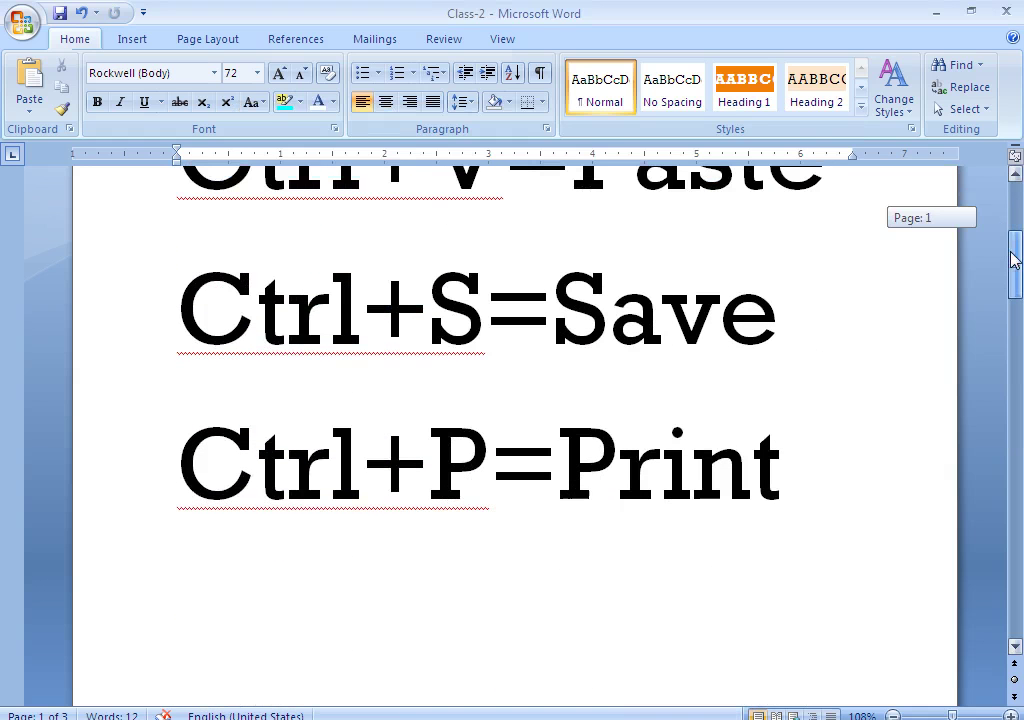
left_click_drag(1010, 258, 1012, 264)
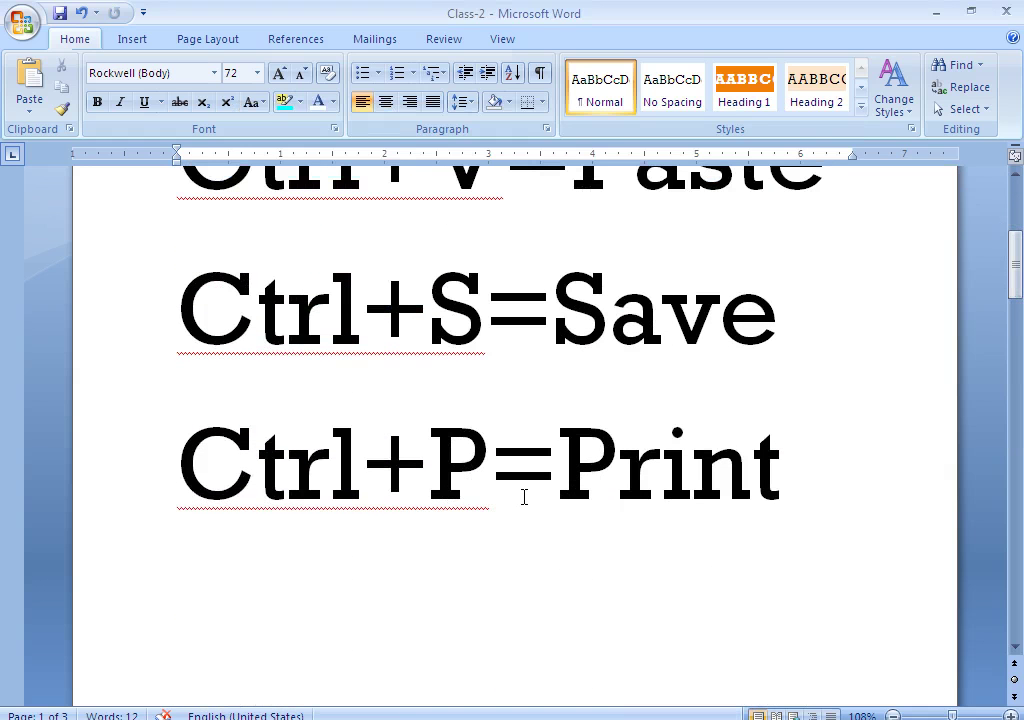
key("ctrl+p")
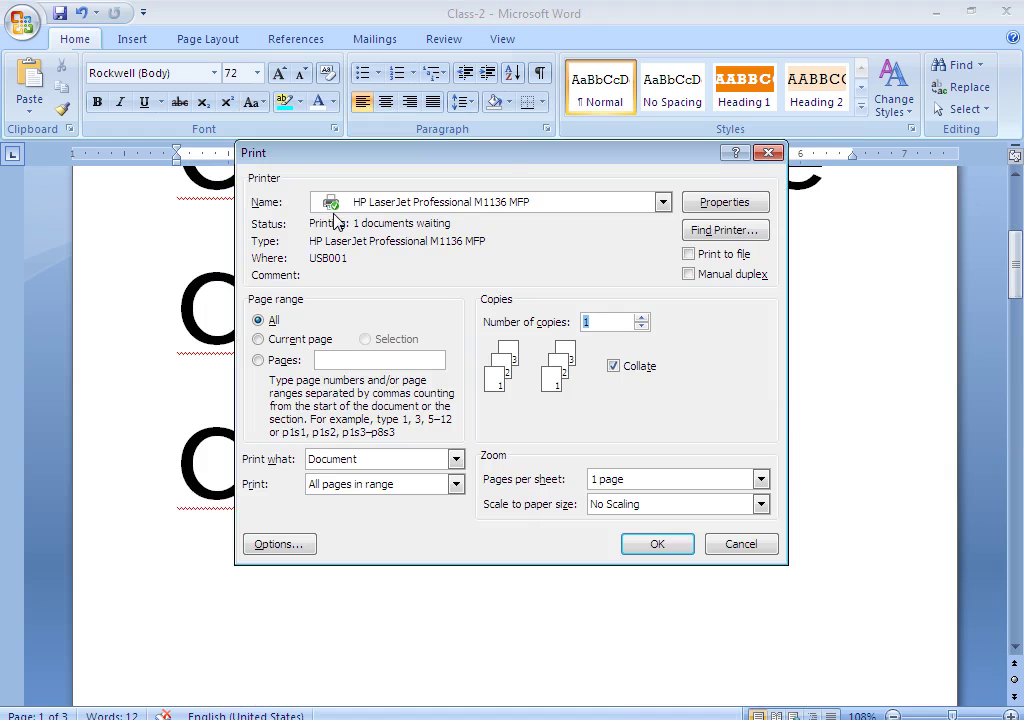
left_click(663, 203)
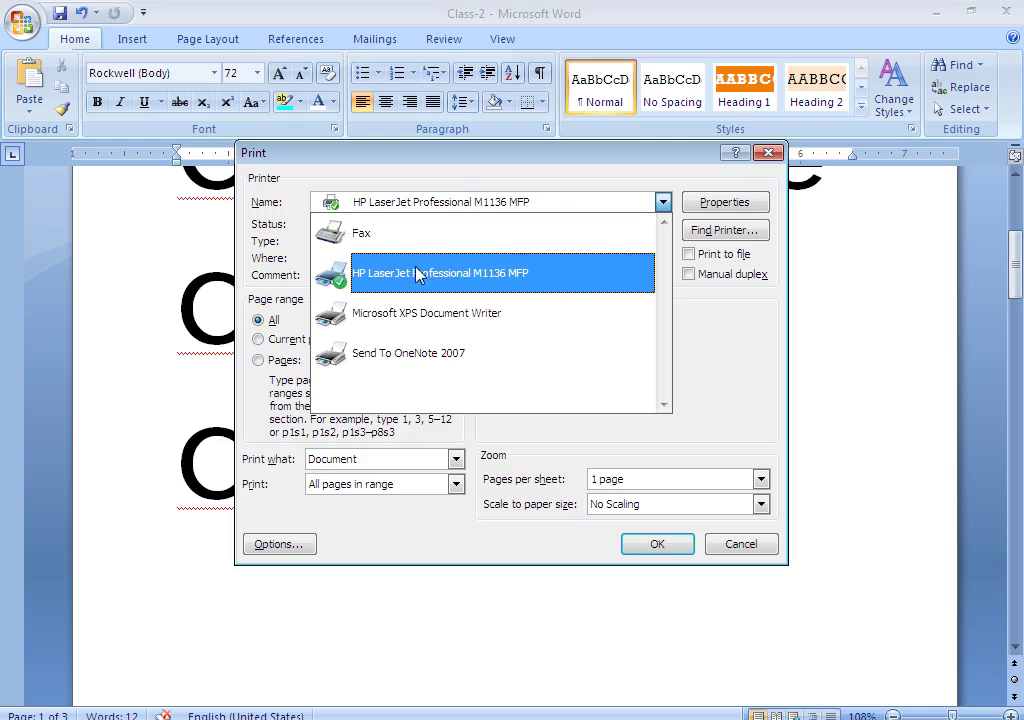
left_click(515, 283)
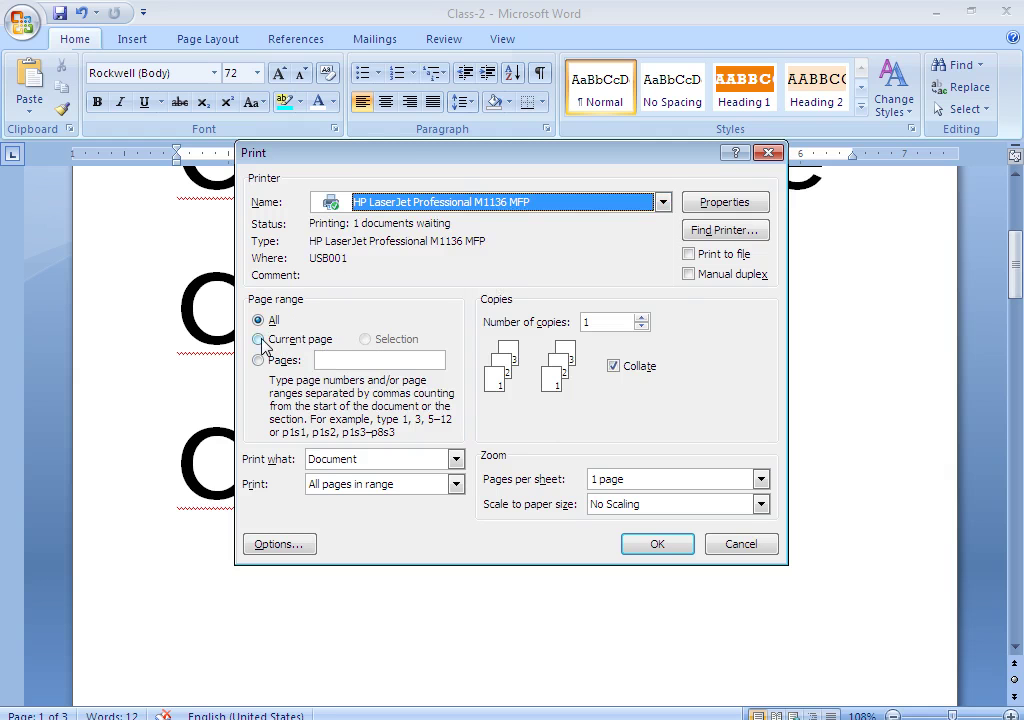
left_click(260, 340)
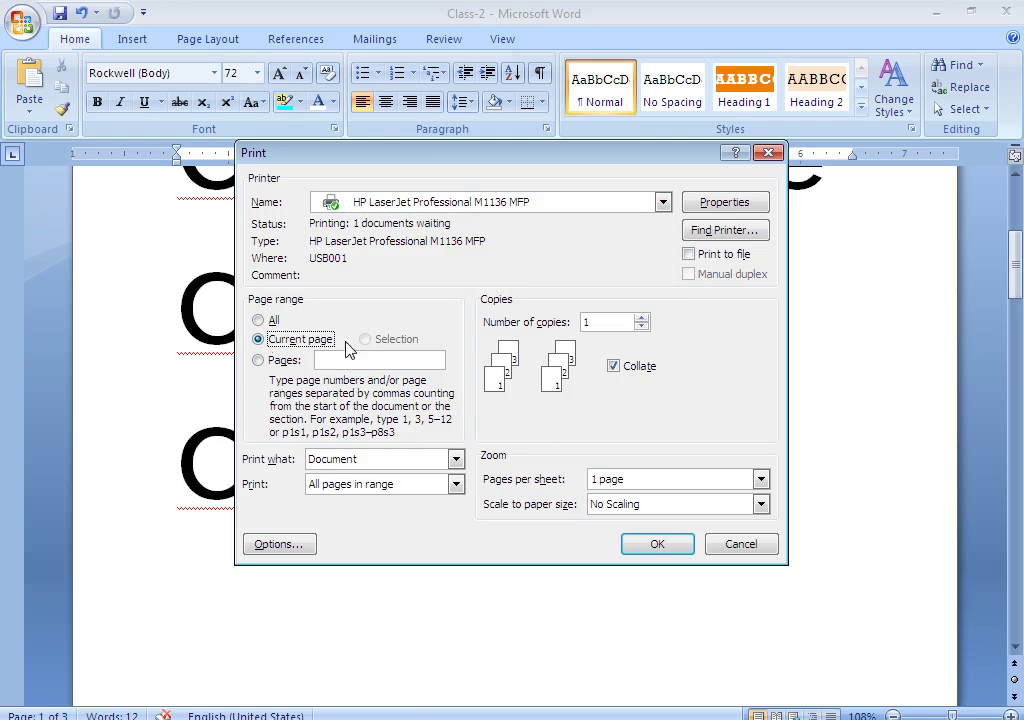
left_click(258, 361)
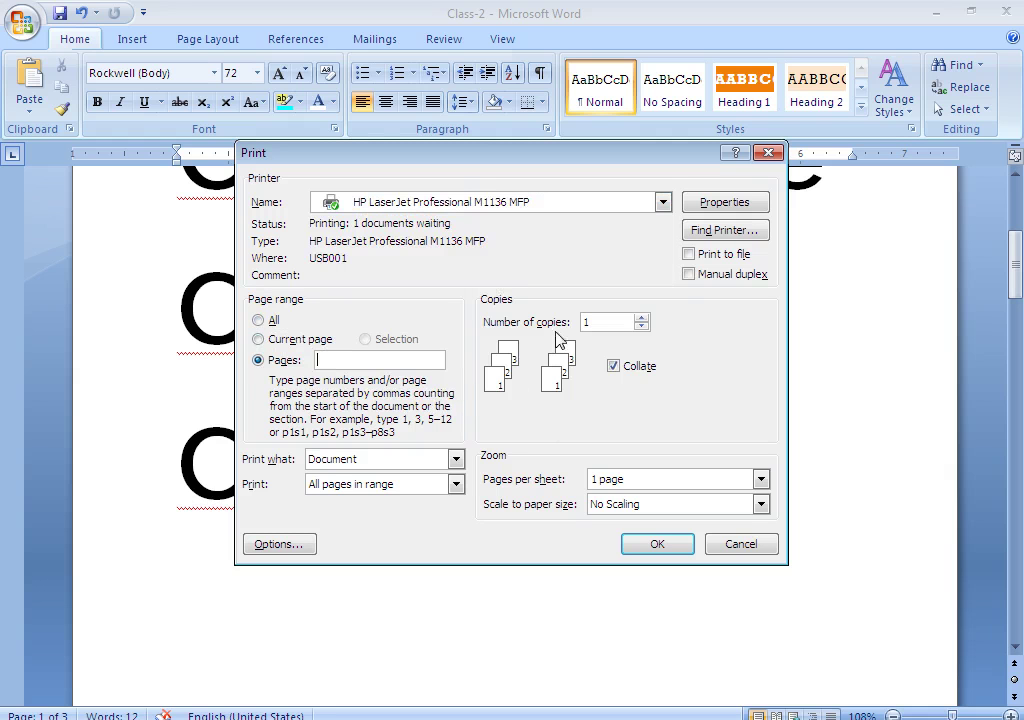
left_click(258, 320)
left_click(598, 326)
type("0")
- Keep Print what set to Document and Pages per sheet at 1, then go to printer Properties
left_click(455, 460)
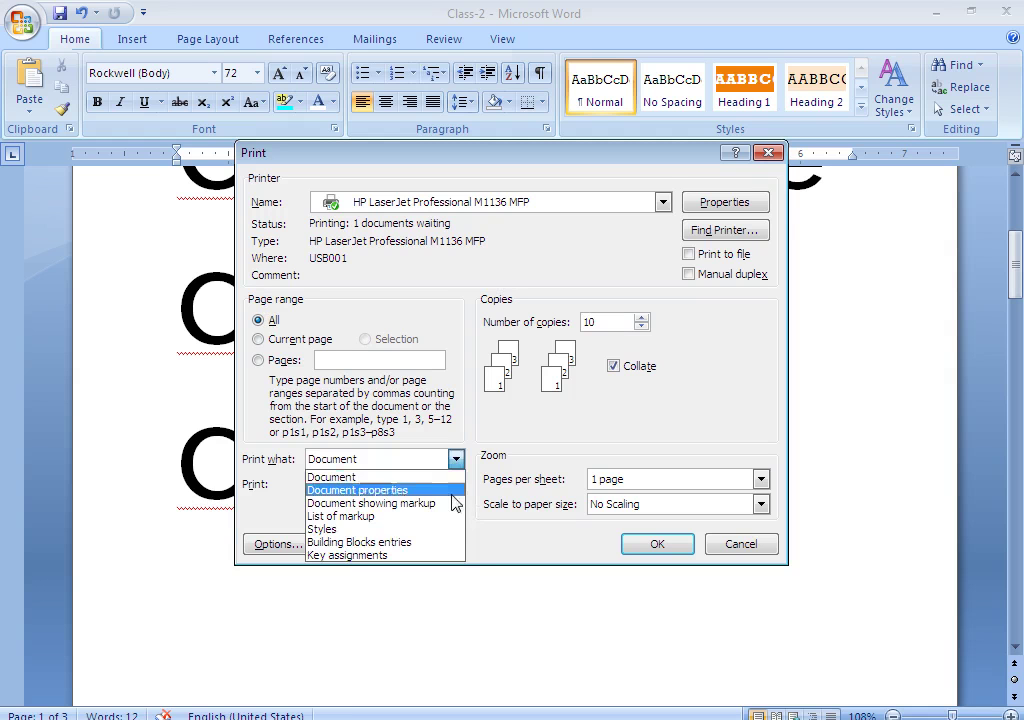
left_click(420, 458)
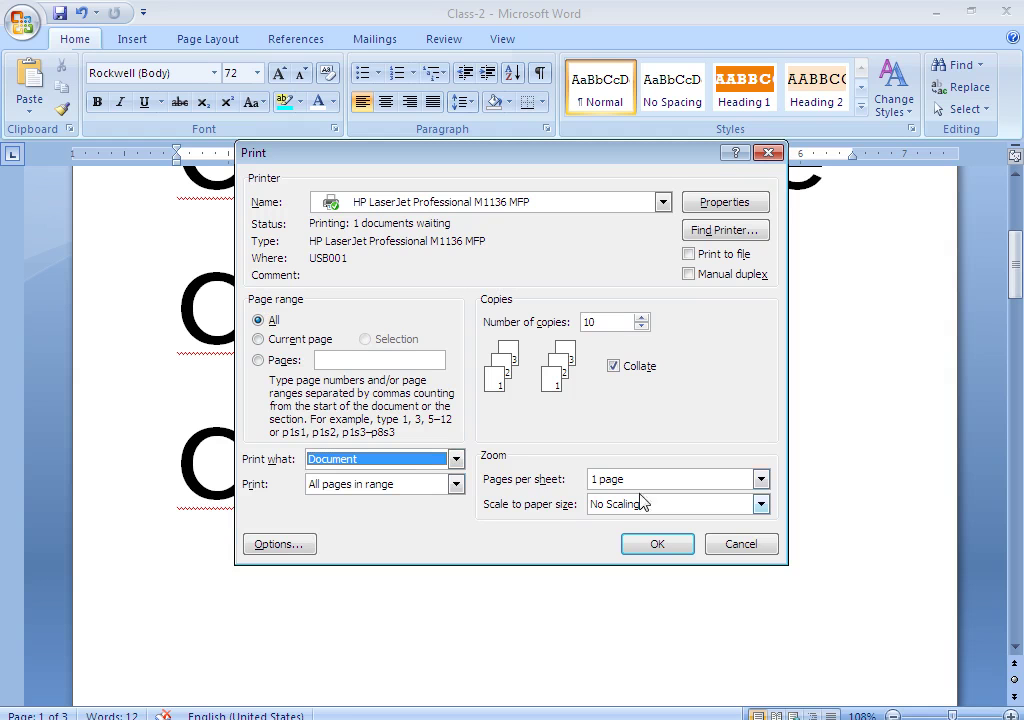
left_click(761, 480)
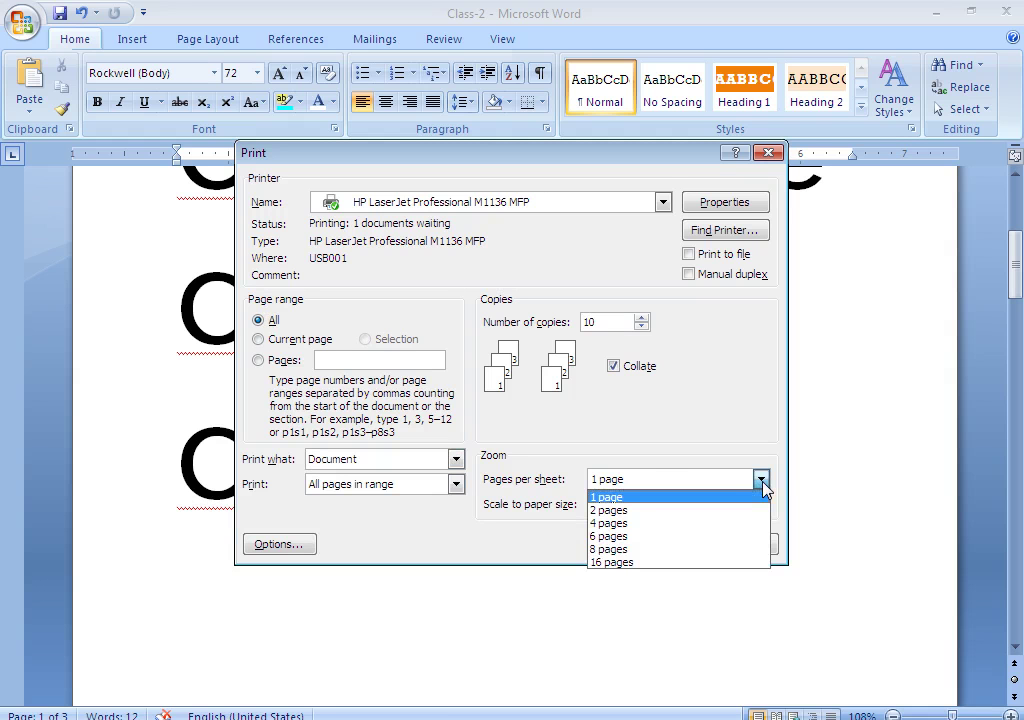
left_click(762, 483)
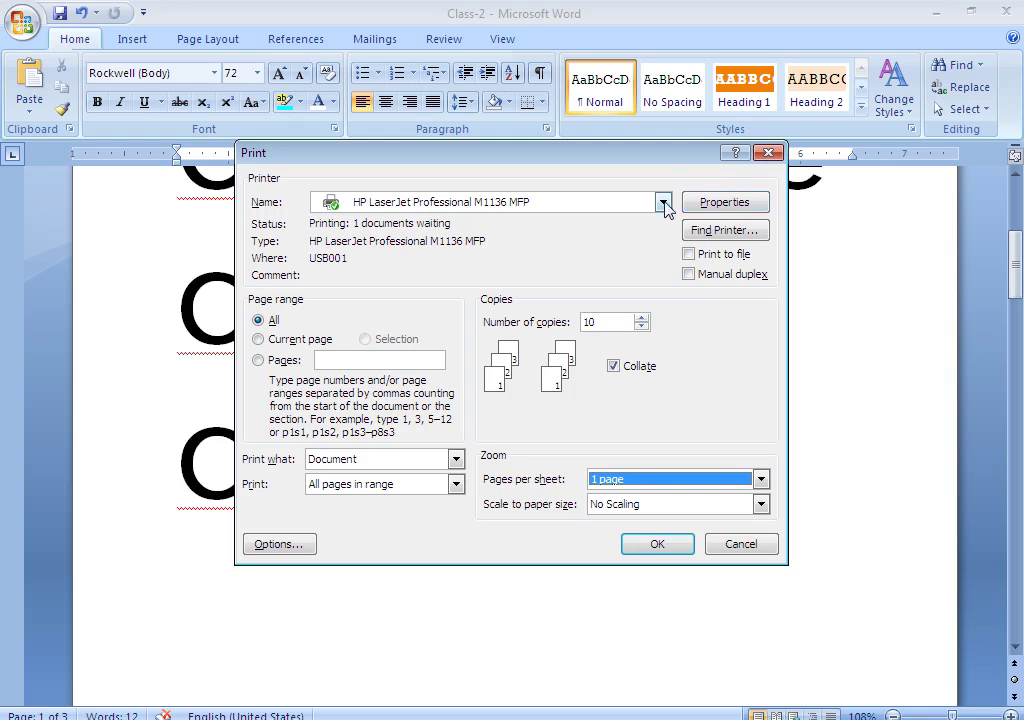
left_click(736, 208)
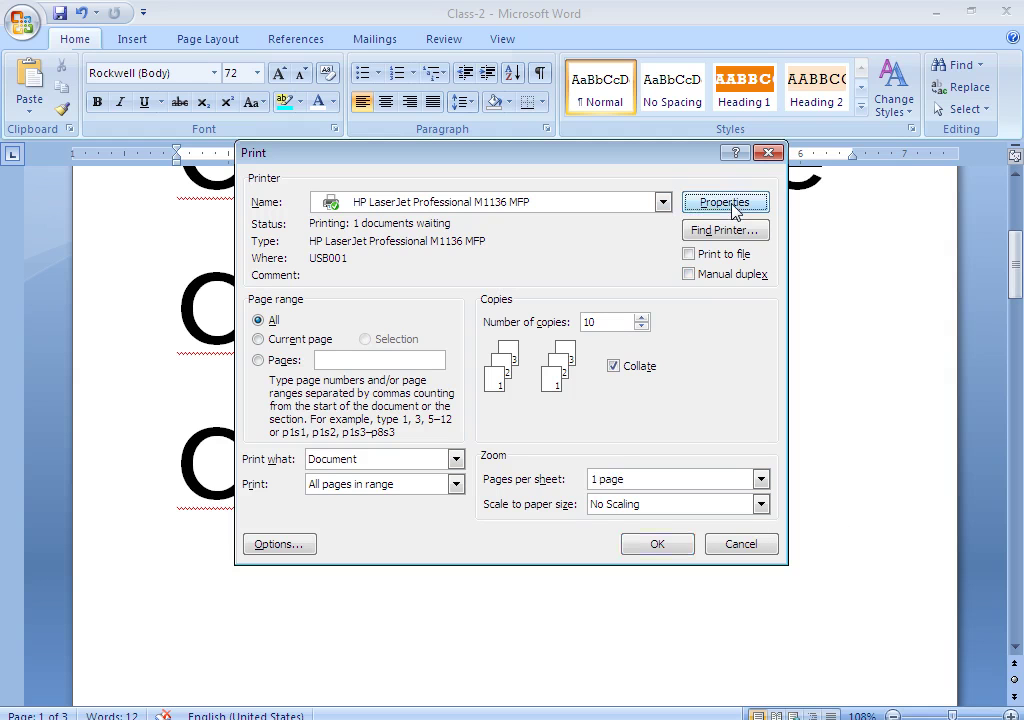
- In the HP LaserJet properties, keep Letter paper size and Auto Select paper source
left_click_drag(614, 178, 585, 148)
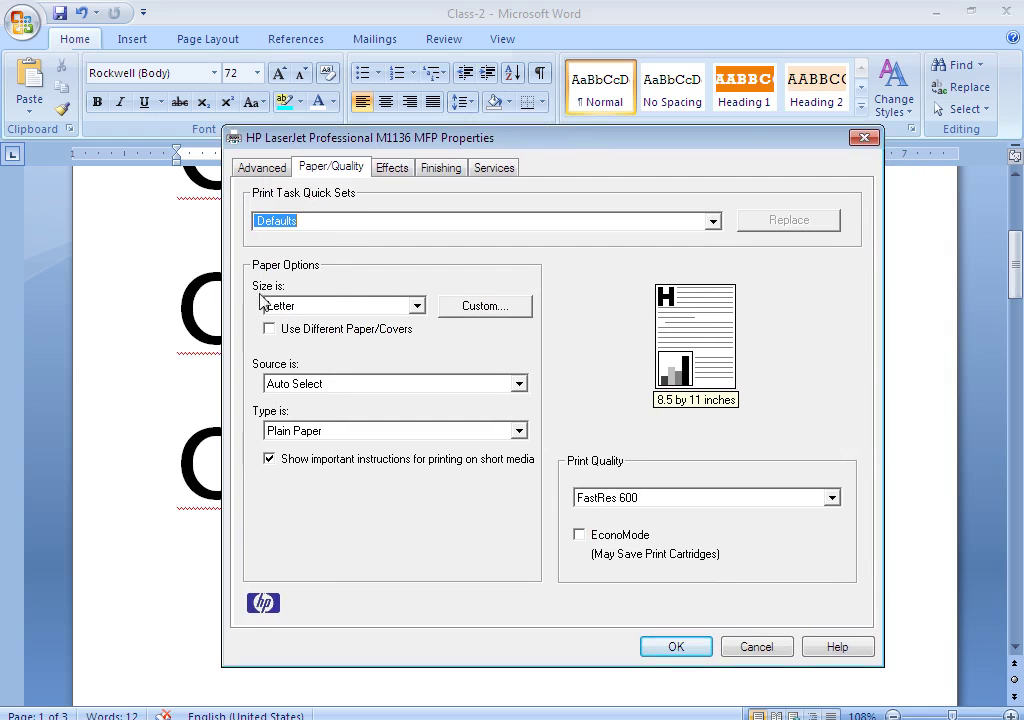
left_click(418, 308)
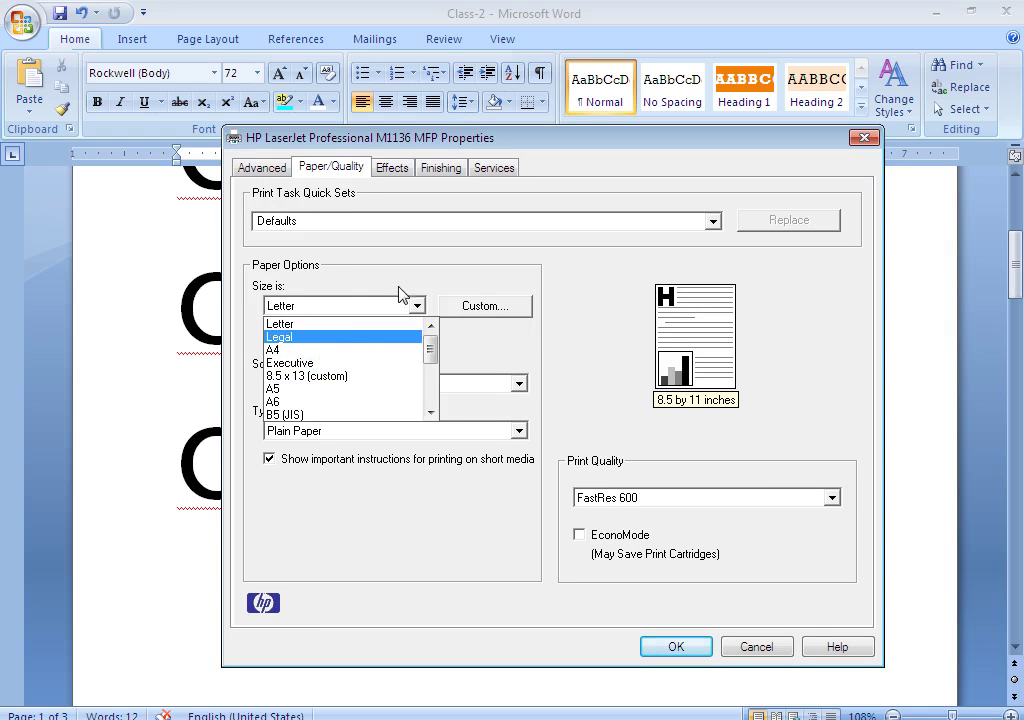
left_click(590, 309)
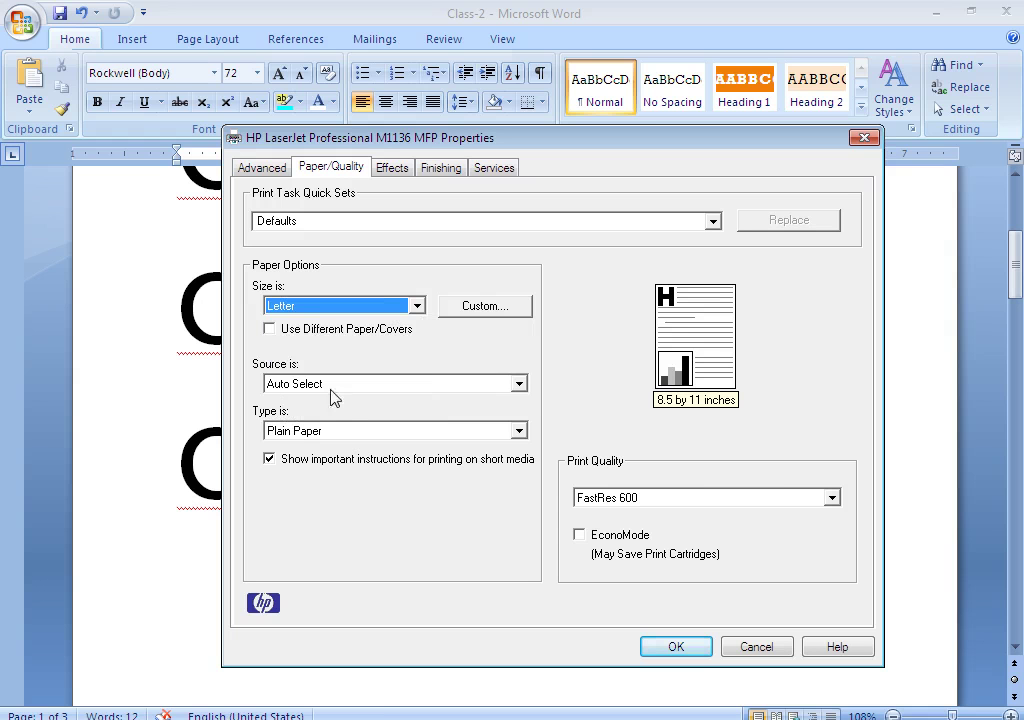
left_click(529, 386)
left_click(529, 386)
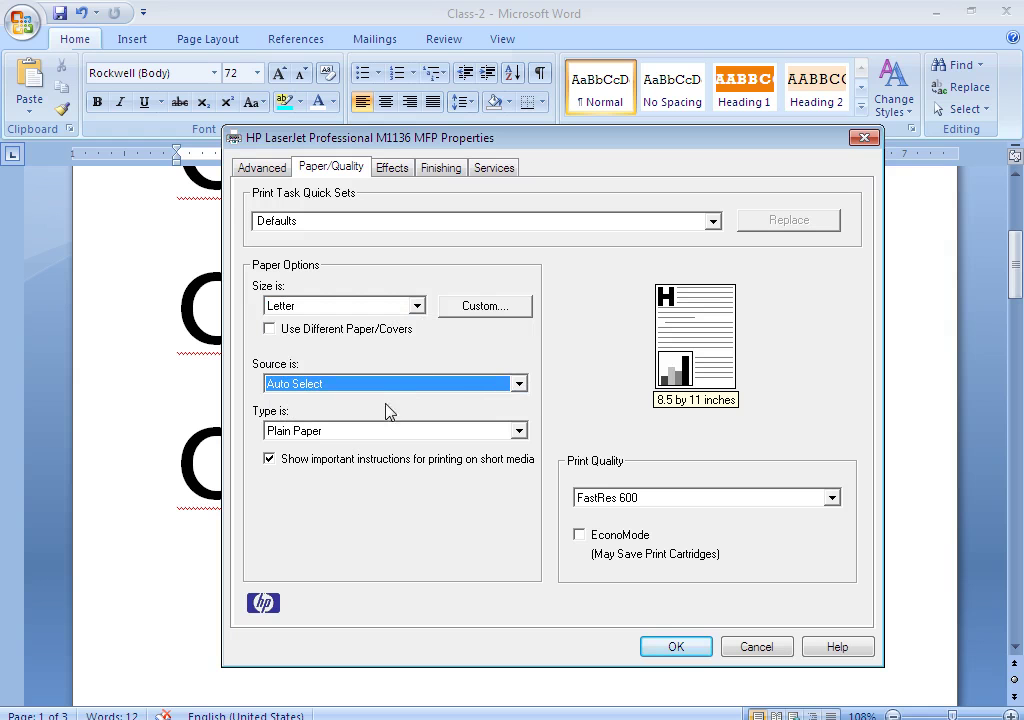
- Try FastRes 1200, return print quality to FastRes 600, and view the Effects settings
left_click(832, 499)
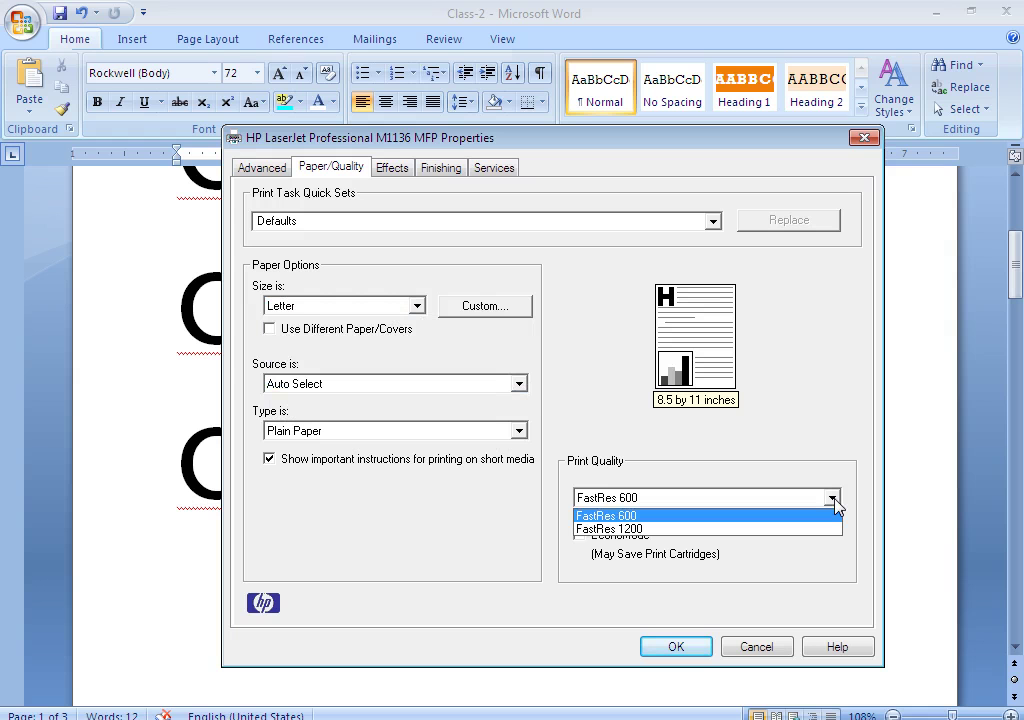
left_click(633, 516)
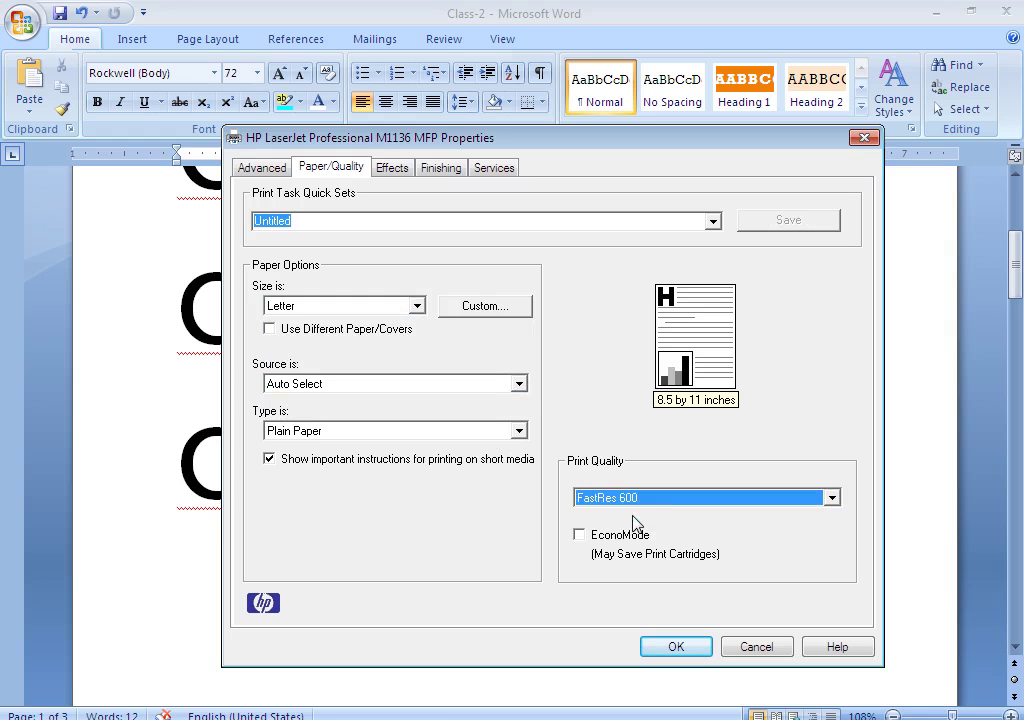
left_click(667, 498)
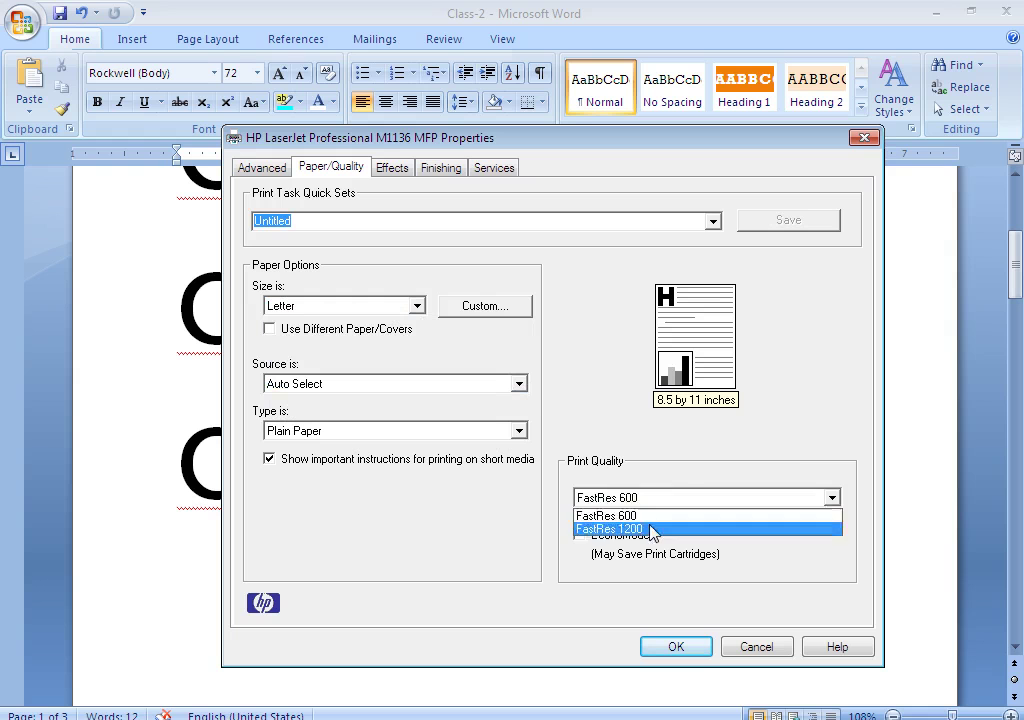
left_click(650, 528)
left_click(686, 500)
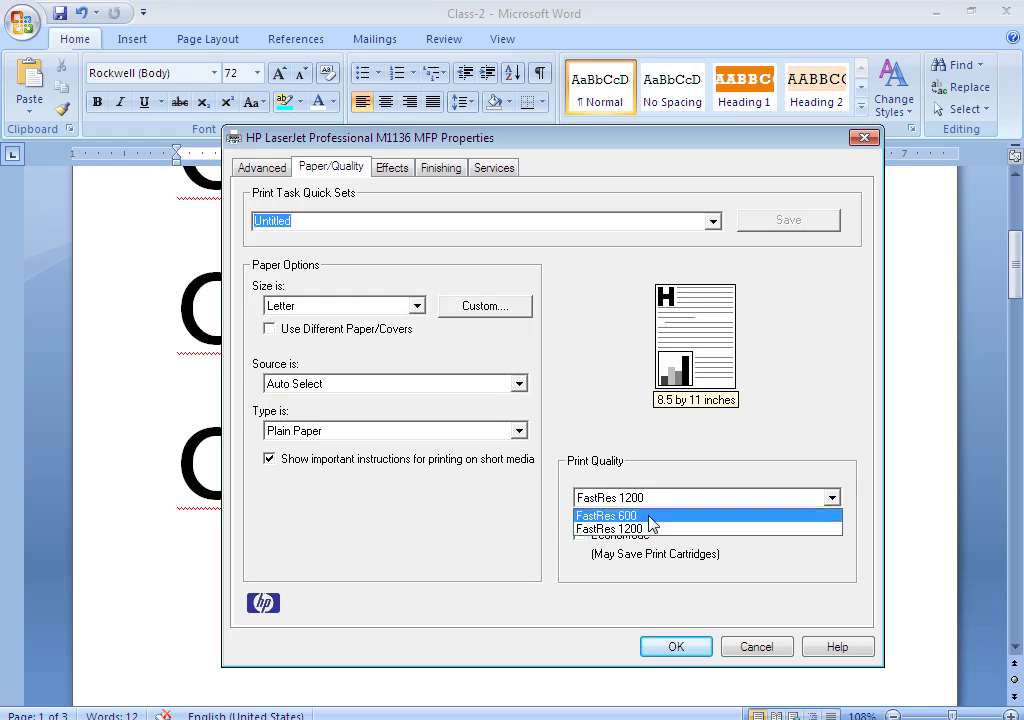
left_click(650, 518)
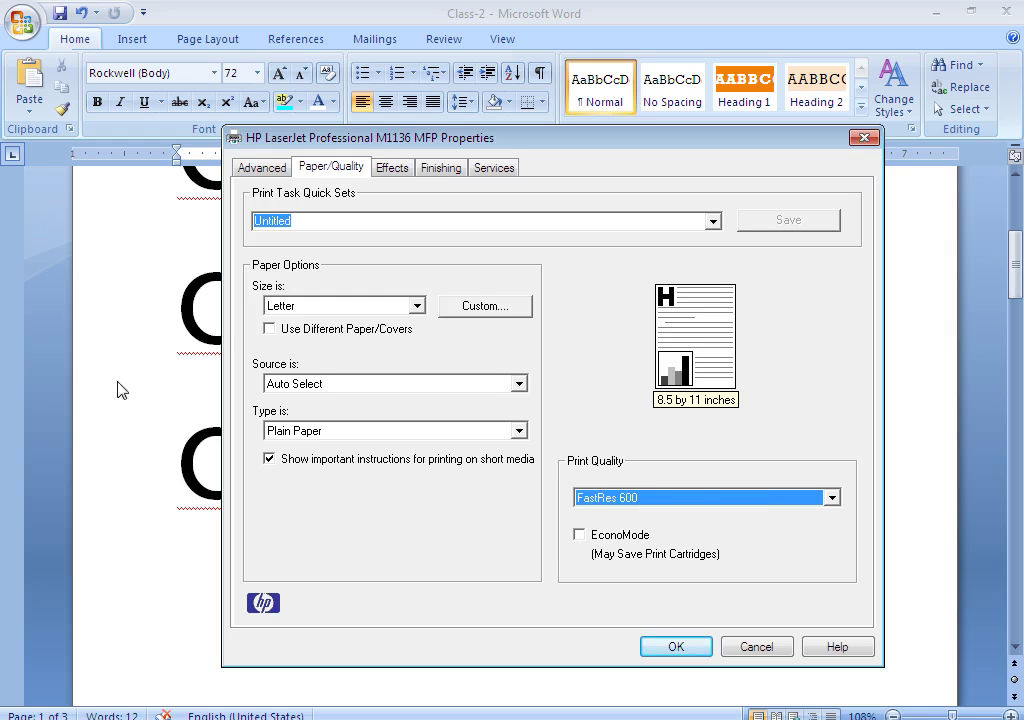
left_click(407, 178)
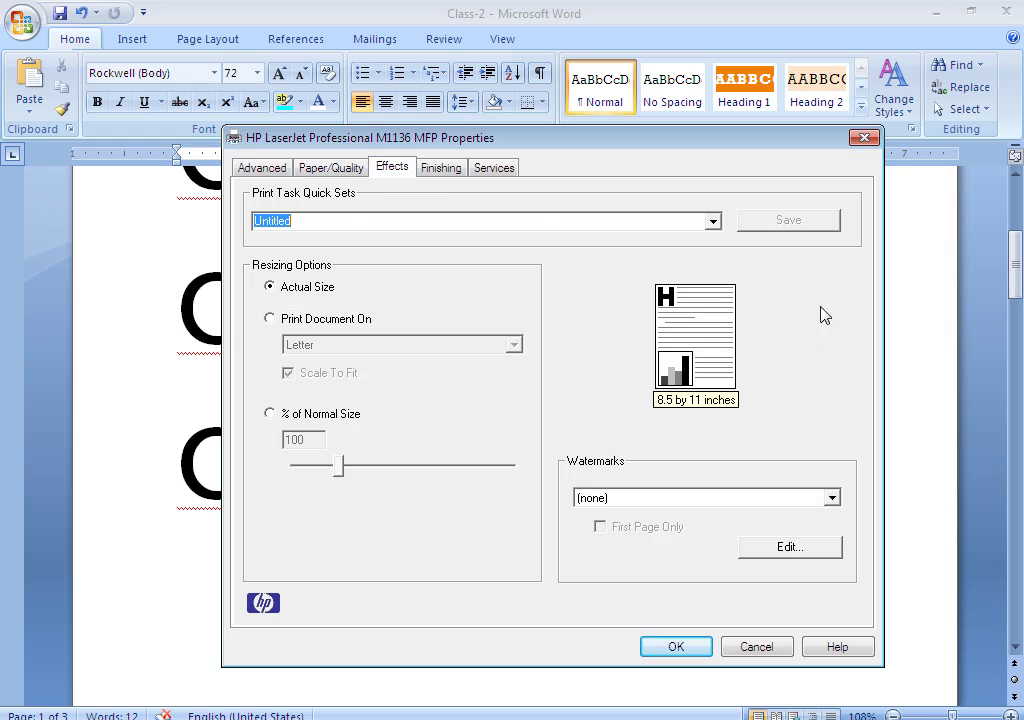
- Review the Finishing, Services, Advanced and Paper/Quality tabs, then cancel the HP LaserJet properties
left_click(443, 178)
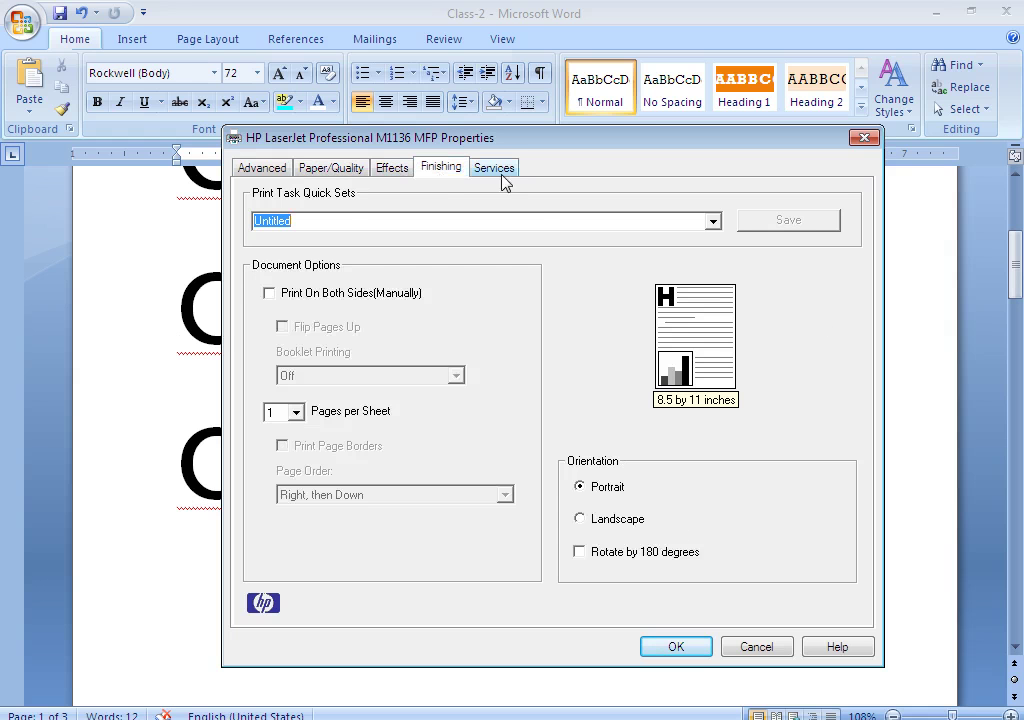
left_click(500, 177)
left_click(246, 170)
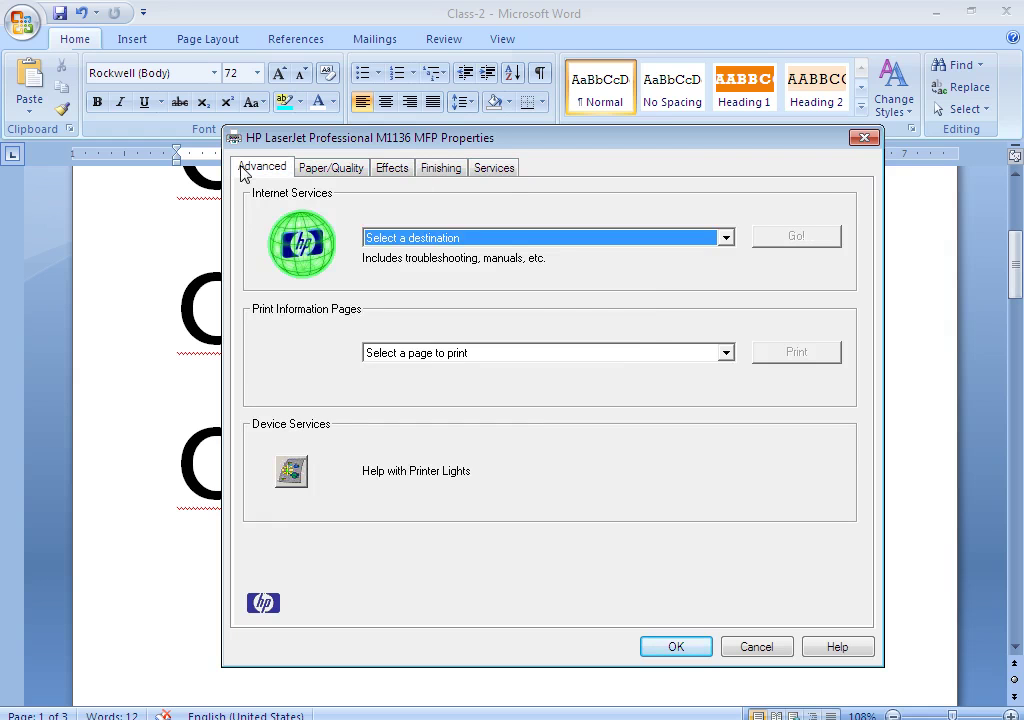
left_click(341, 172)
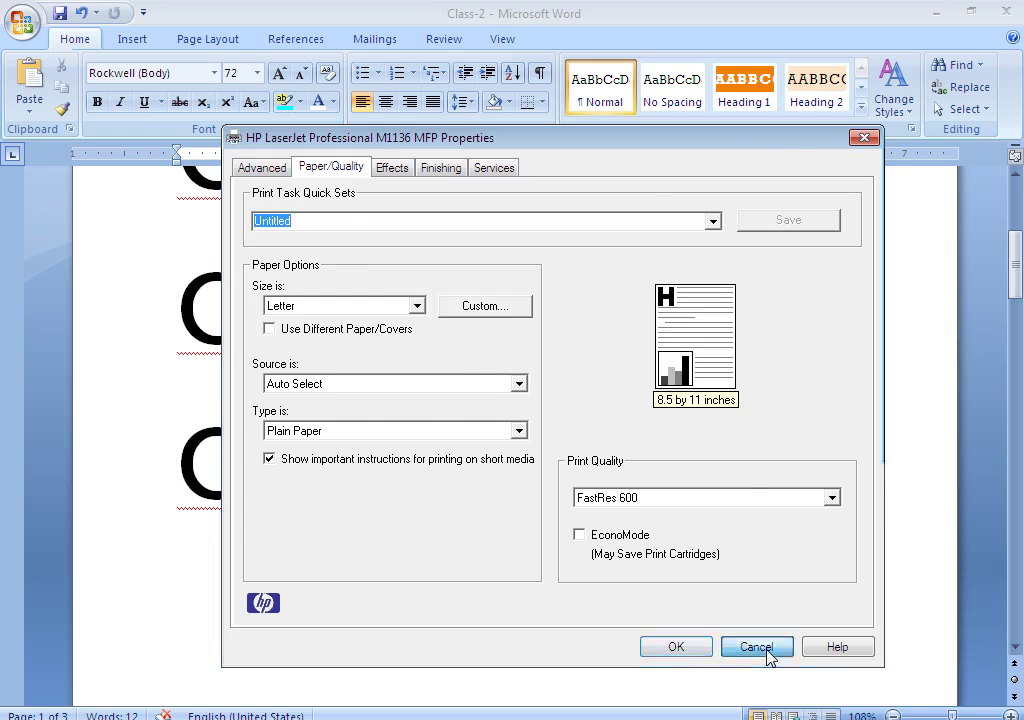
left_click(767, 648)
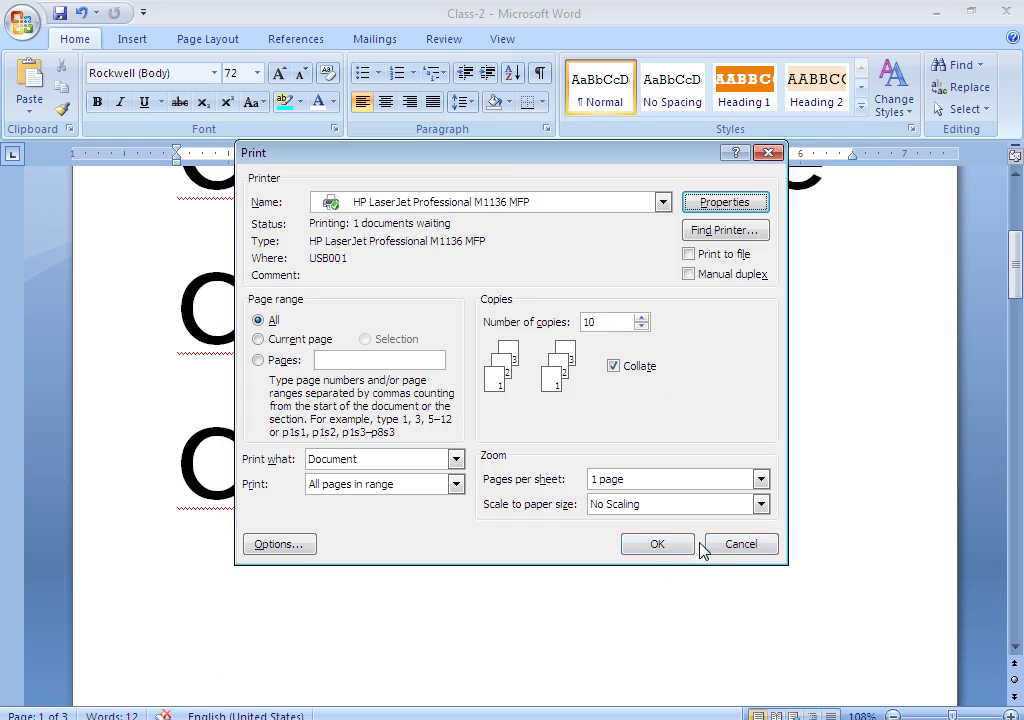